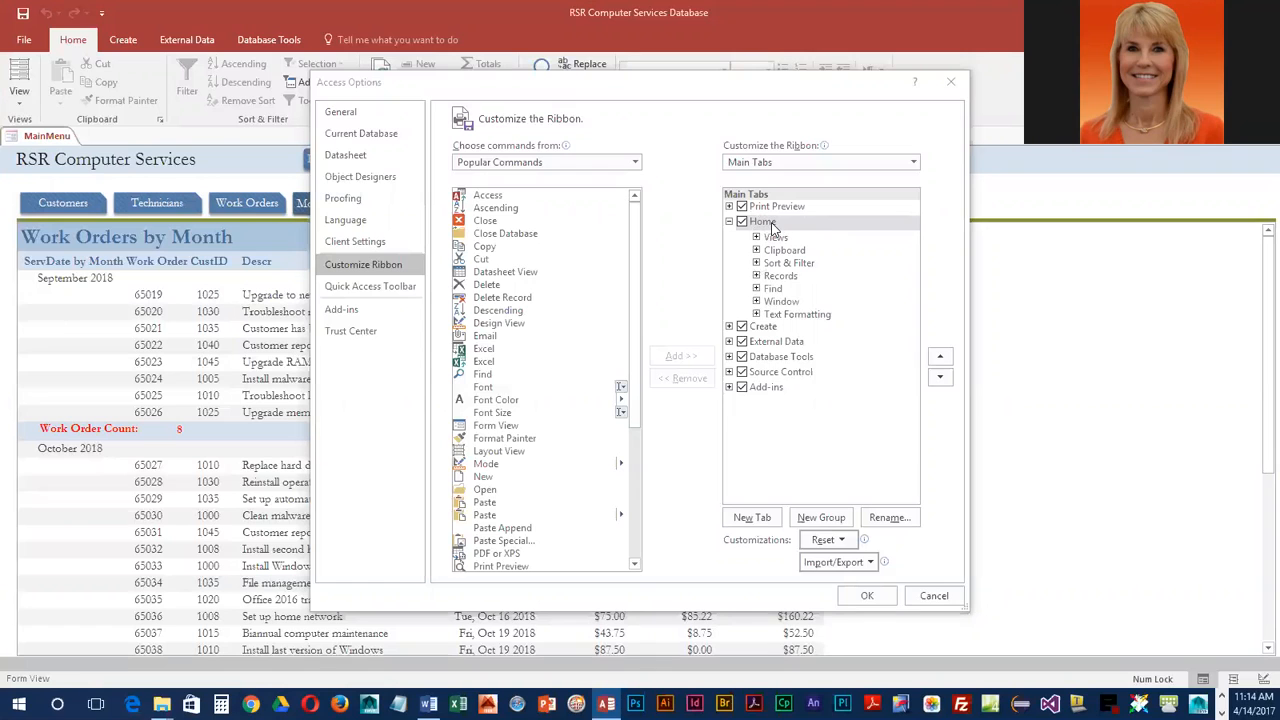
# Add a new custom ribbon tab after the Home tab and rename it with the user's full name
pyautogui.click(772, 229)
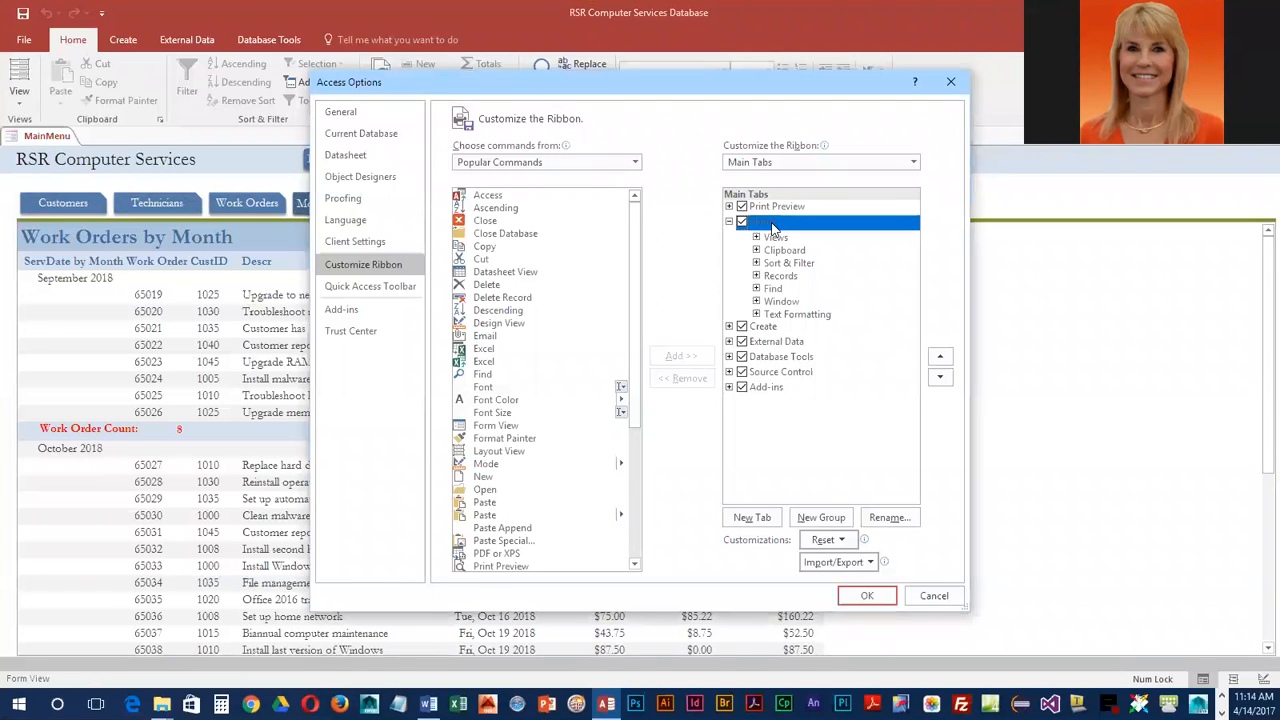
pyautogui.click(750, 518)
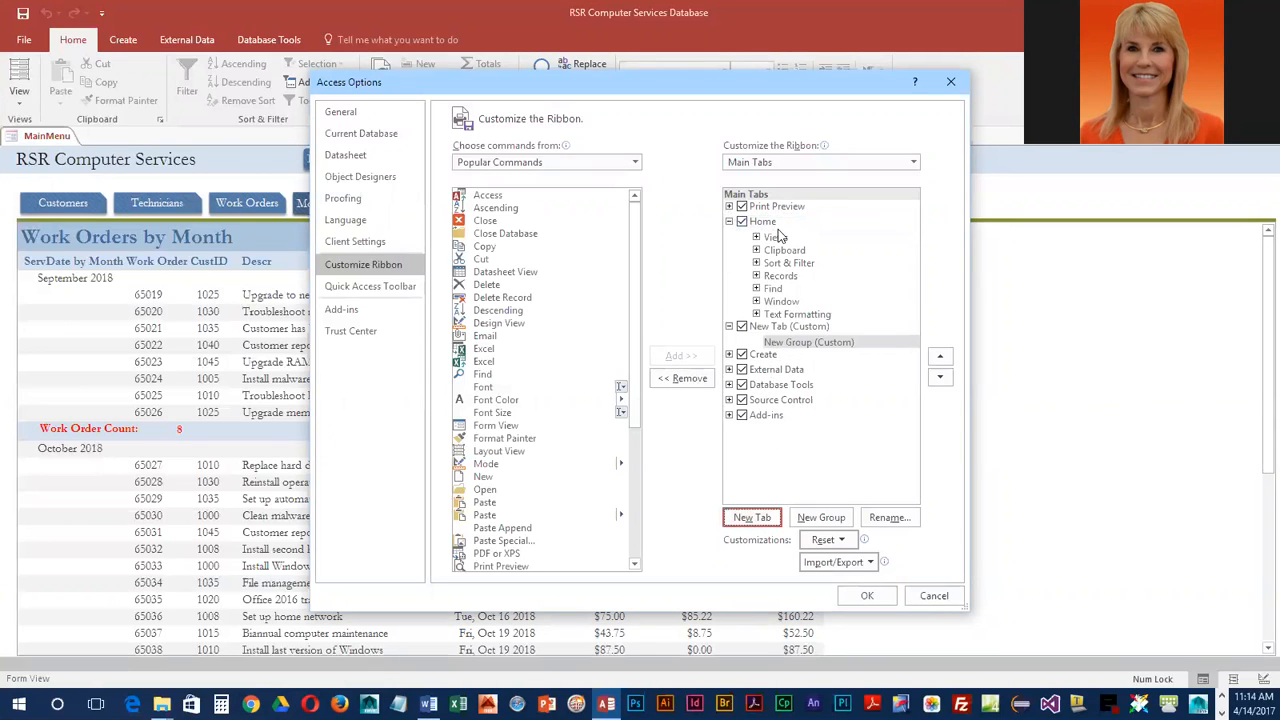
pyautogui.click(772, 330)
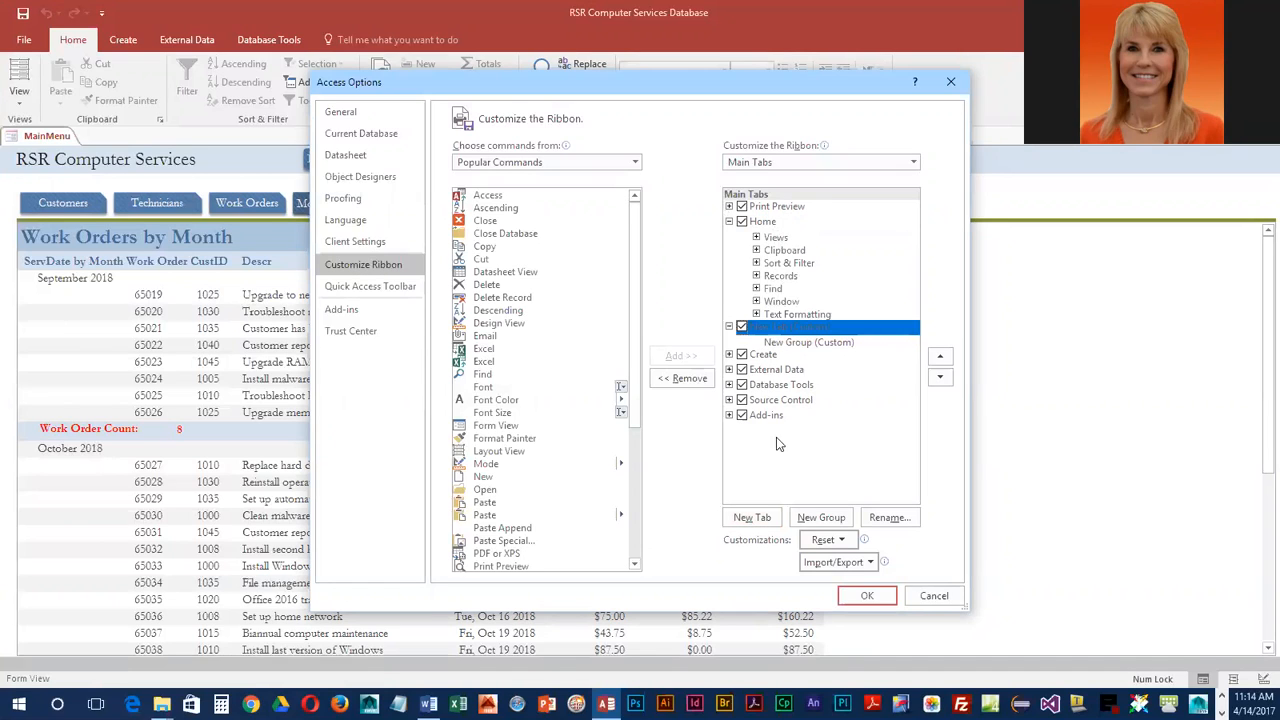
pyautogui.click(885, 517)
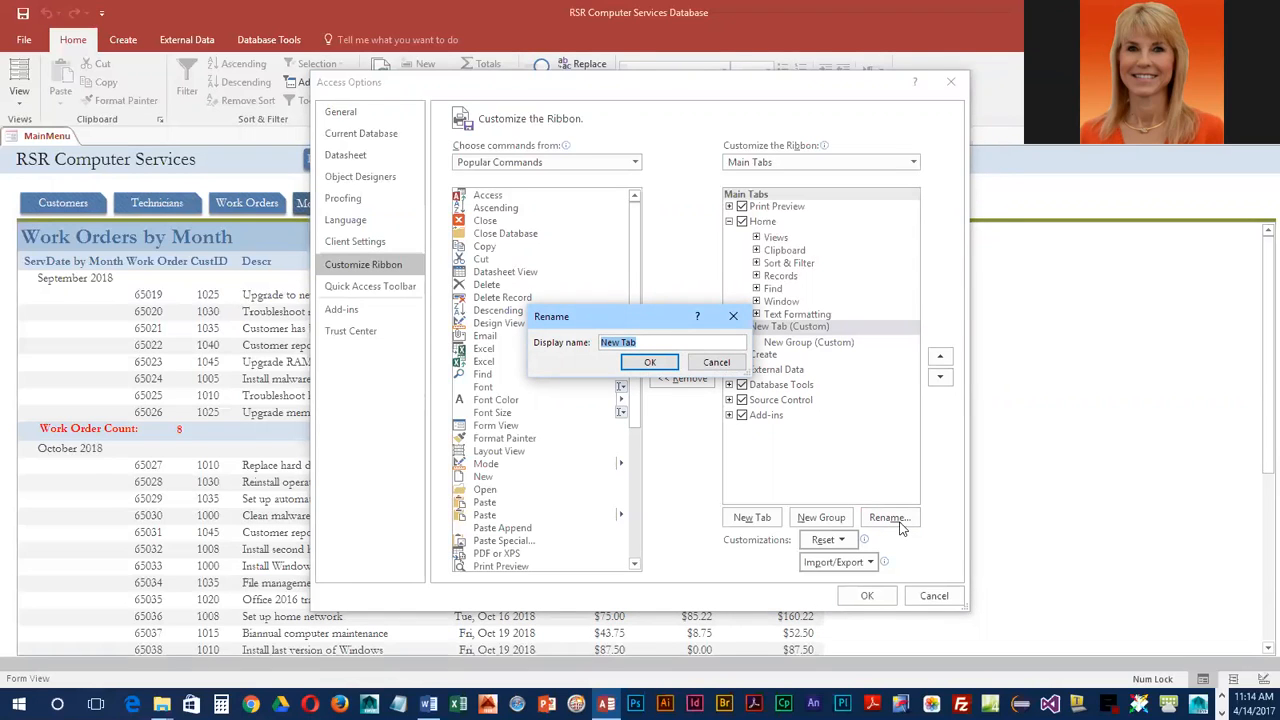
pyautogui.write('V')
pyautogui.press('BackSpace')
pyautogui.write('Uisa Balbach')
pyautogui.click(649, 363)
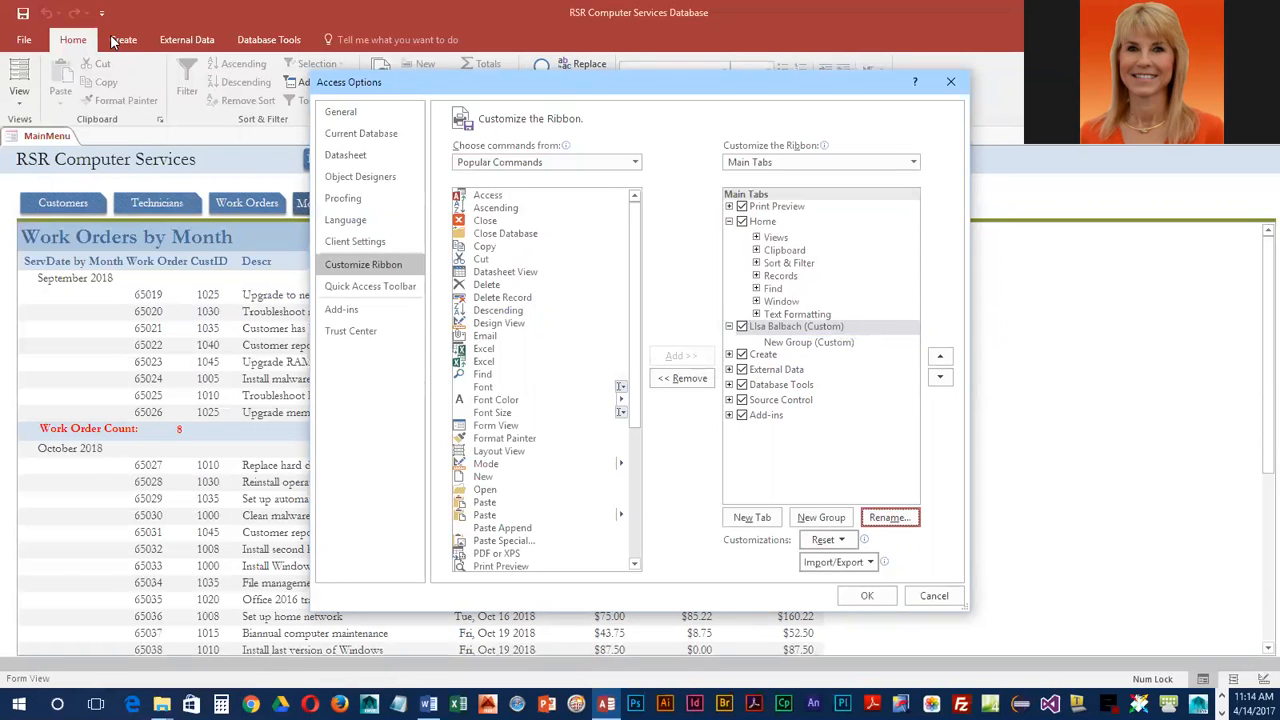
# Rename the new group inside the custom ribbon tab as Views
pyautogui.click(801, 343)
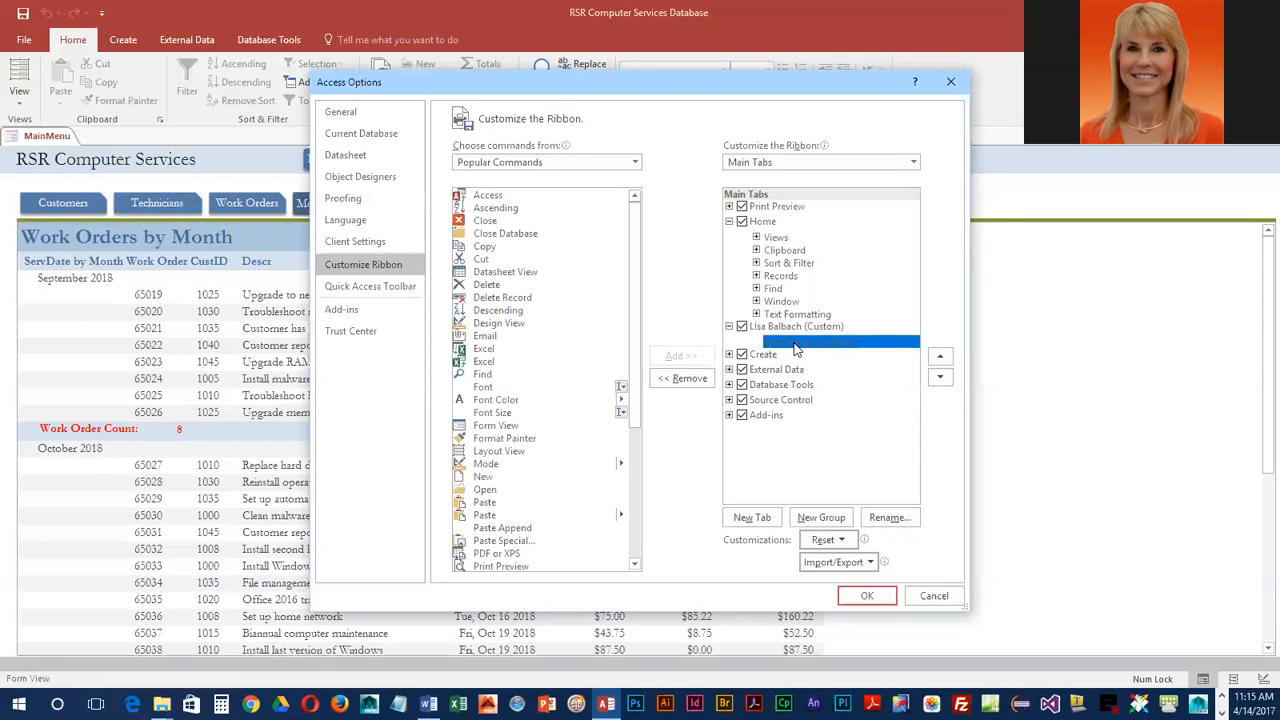
pyautogui.click(889, 518)
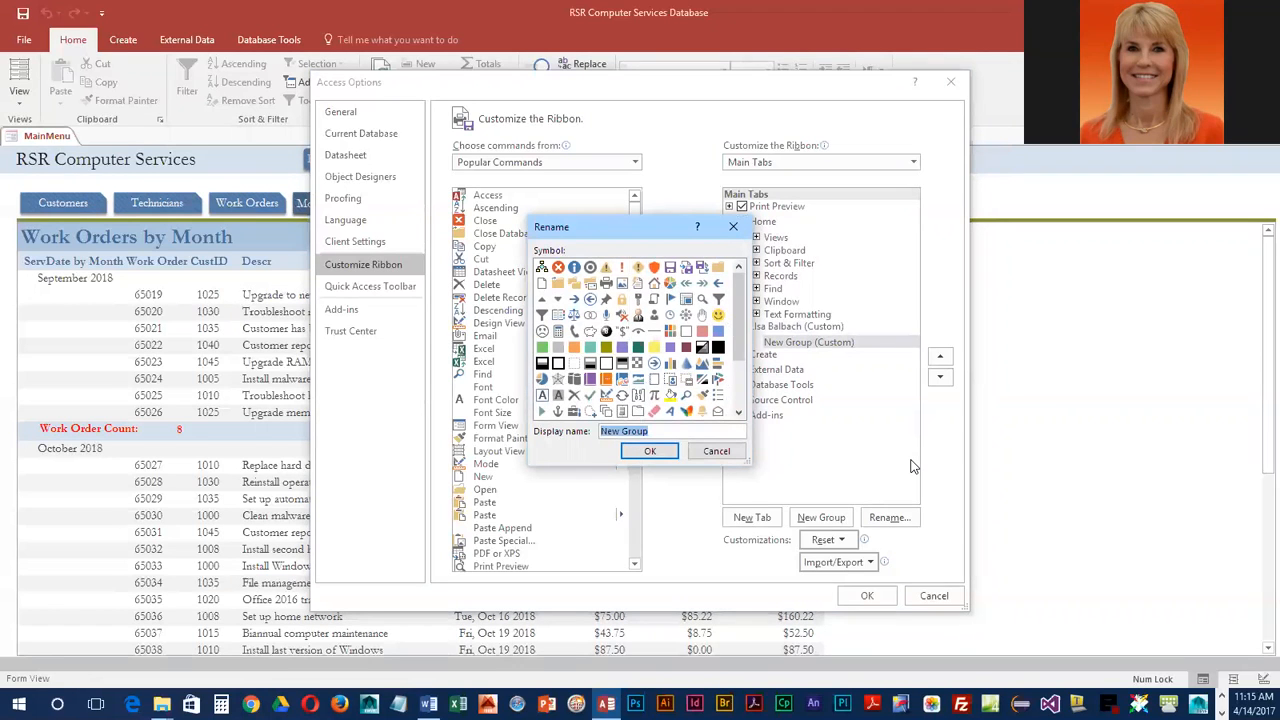
pyautogui.write('Views')
pyautogui.click(650, 450)
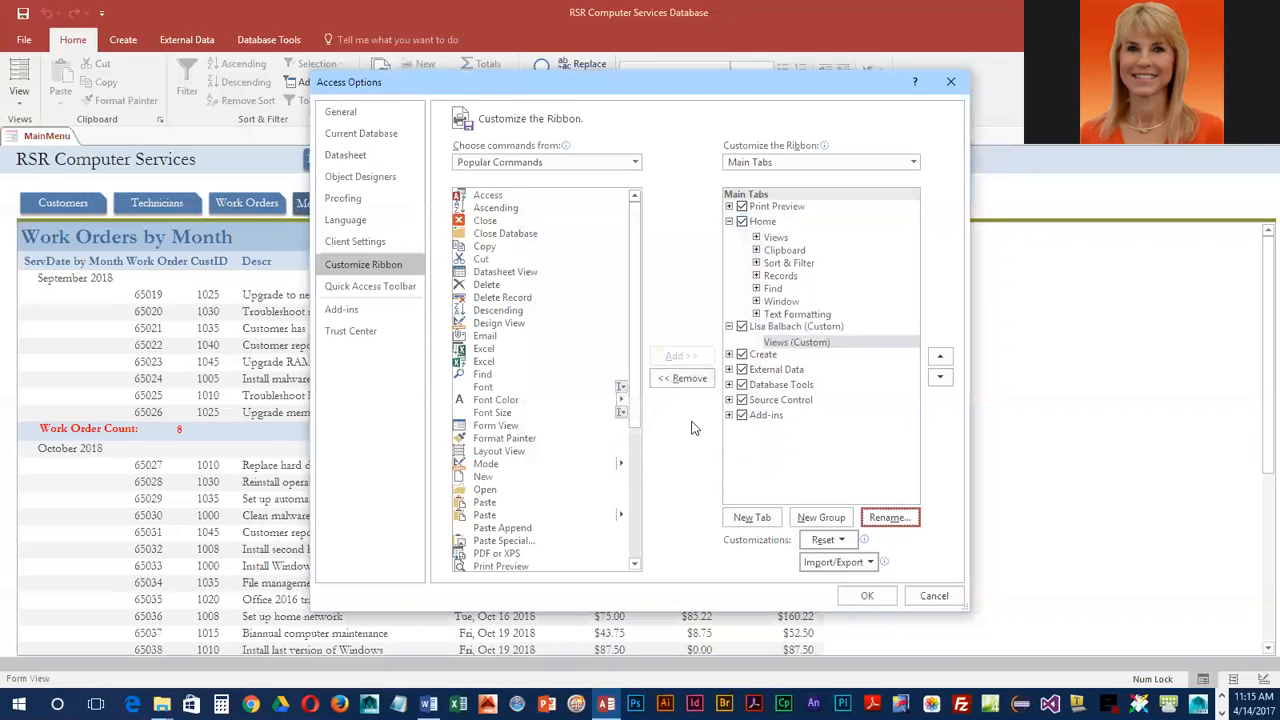
# Add a second group to the custom ribbon tab, below Views, and name it Records
pyautogui.click(820, 517)
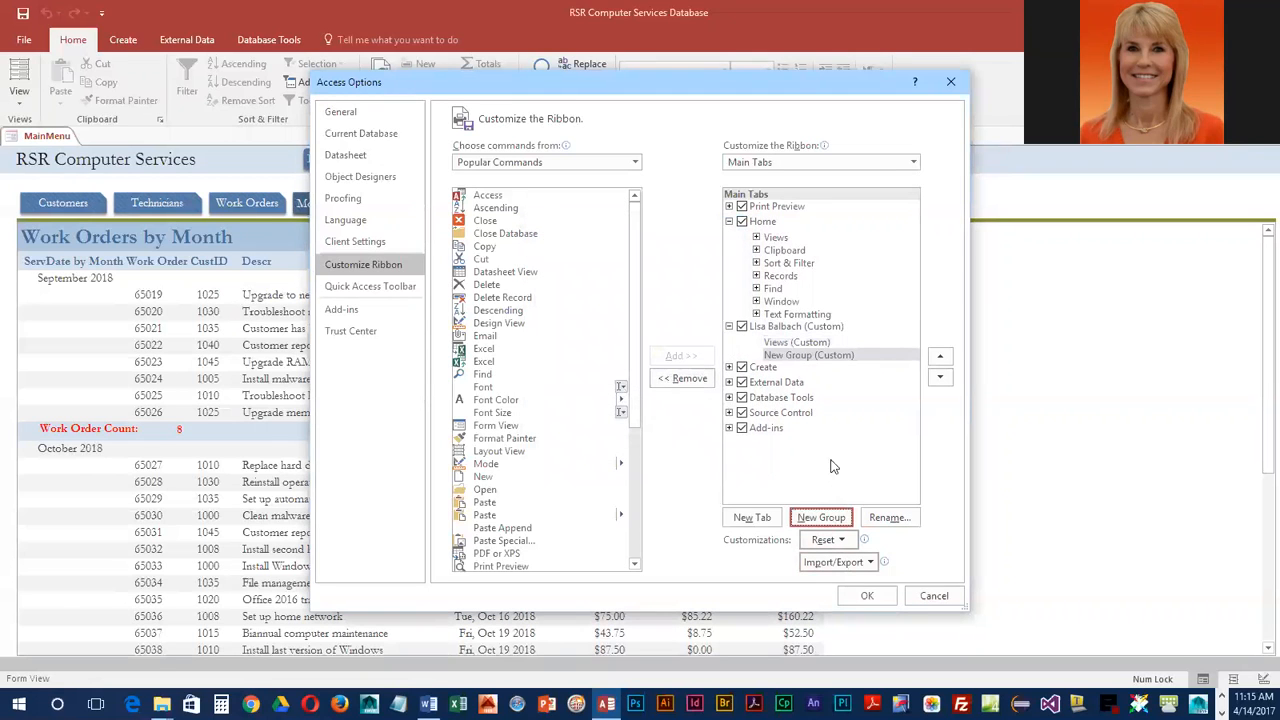
pyautogui.click(890, 518)
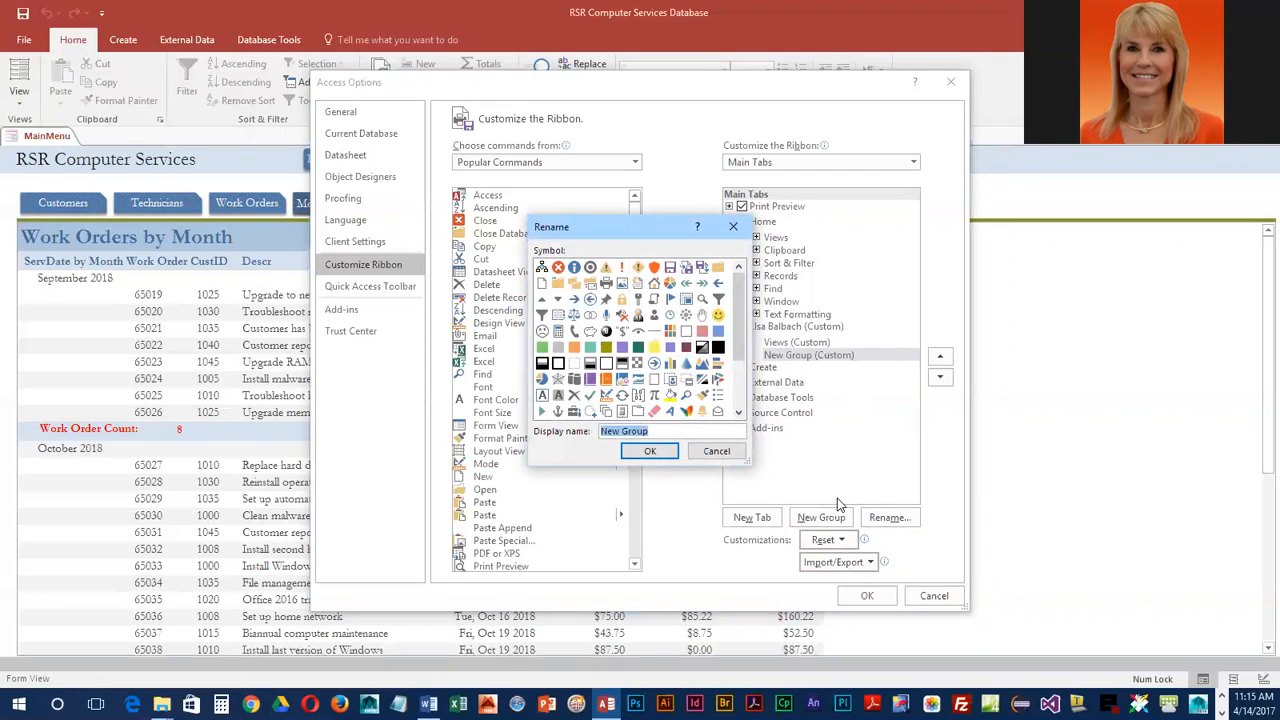
pyautogui.write('Records')
pyautogui.click(652, 453)
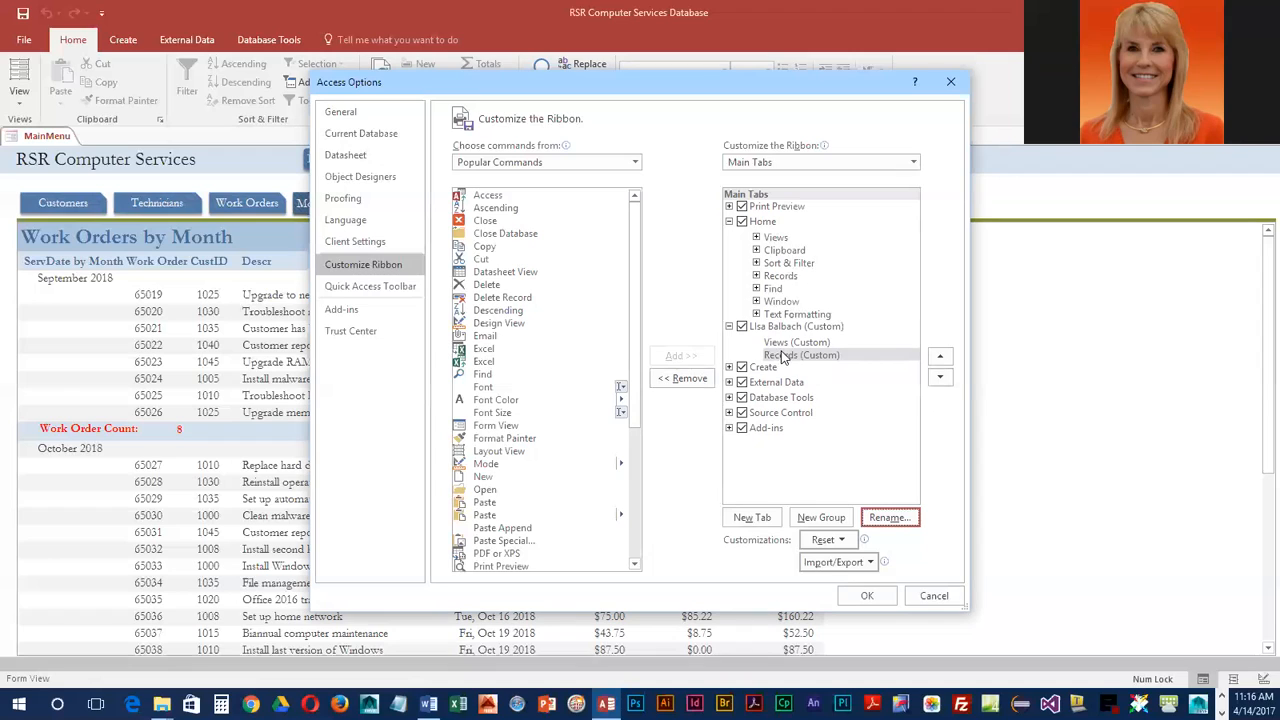
# Add the popular commands Form View and Print Preview (FilePrintPreview) to the custom Views group
pyautogui.click(791, 345)
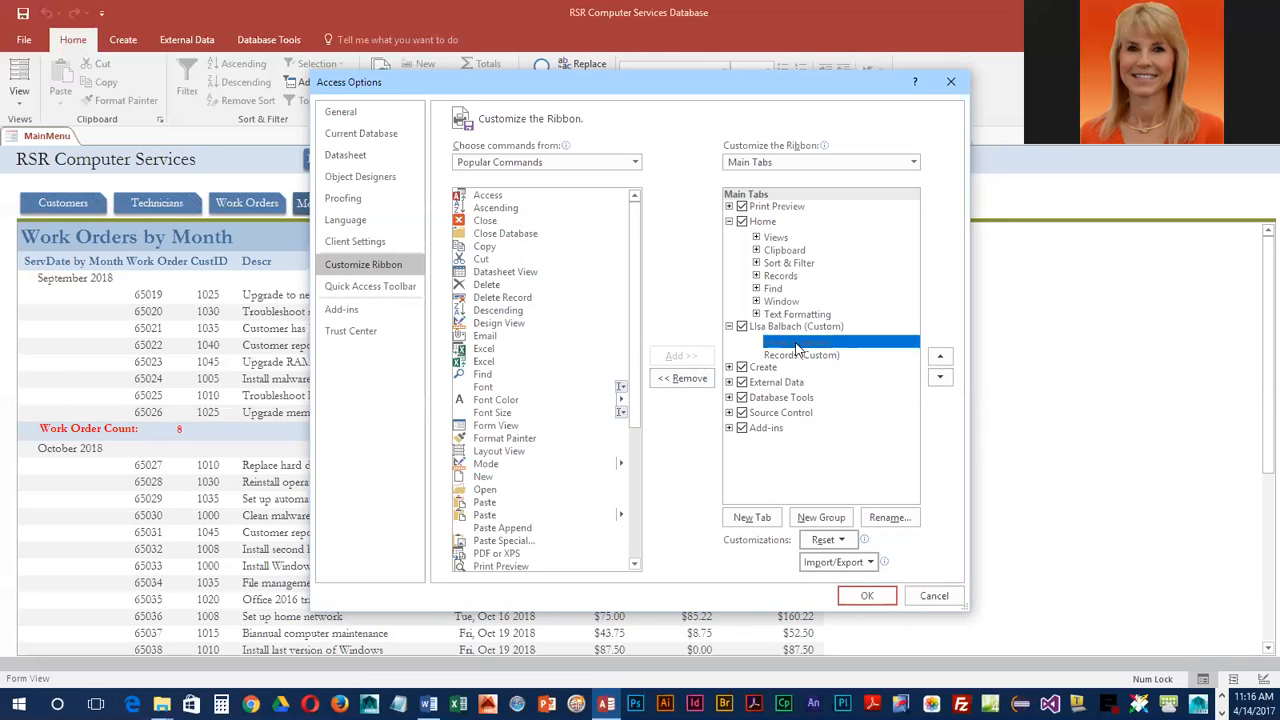
pyautogui.click(505, 428)
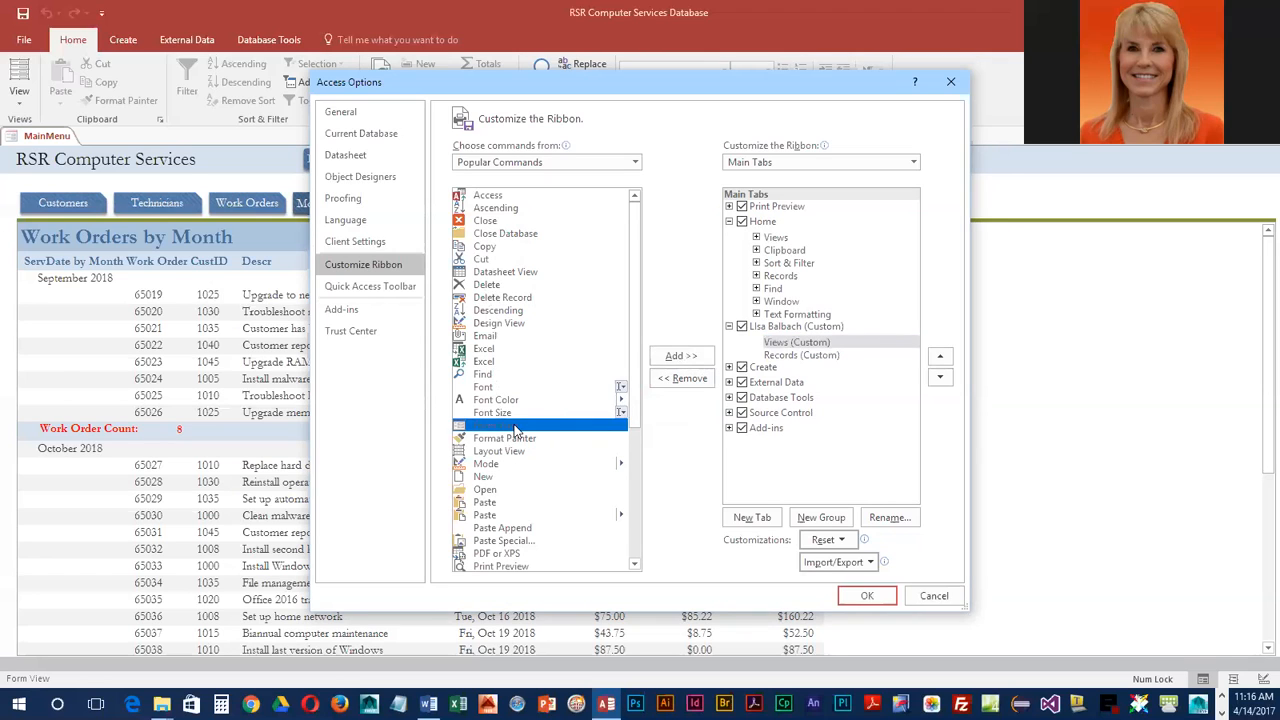
pyautogui.click(682, 358)
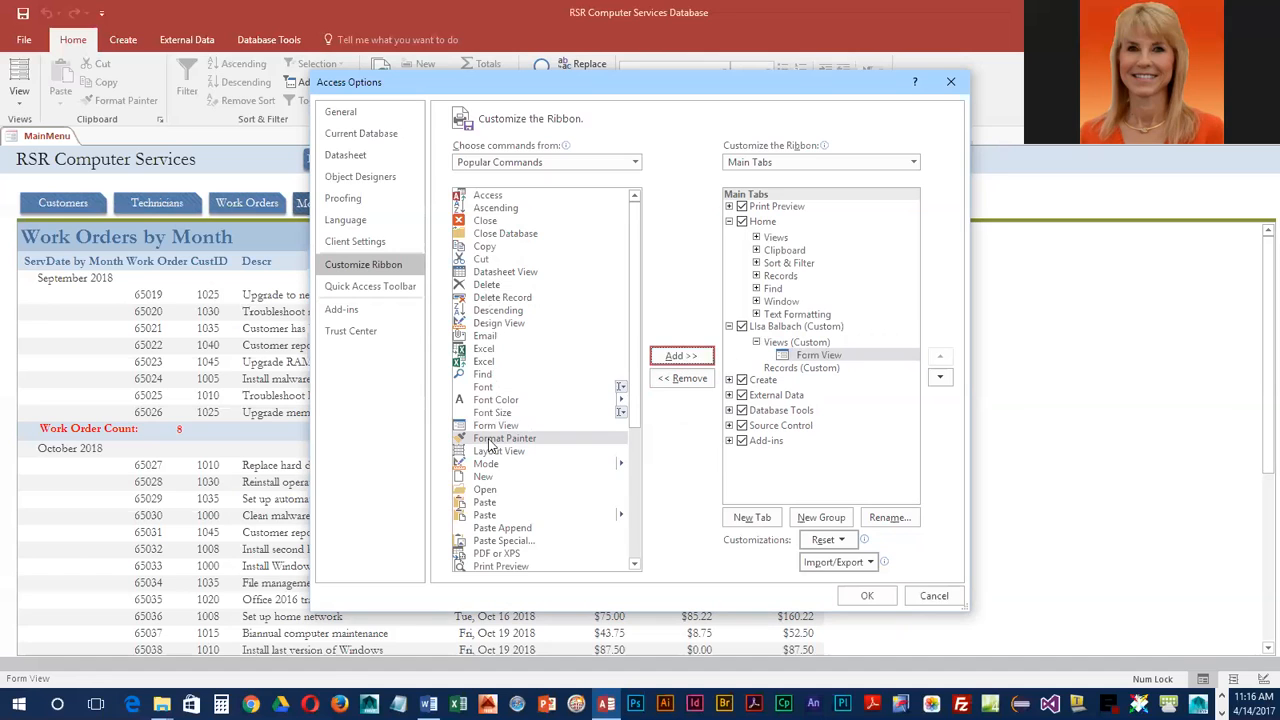
pyautogui.moveTo(637, 395); pyautogui.dragTo(629, 488)
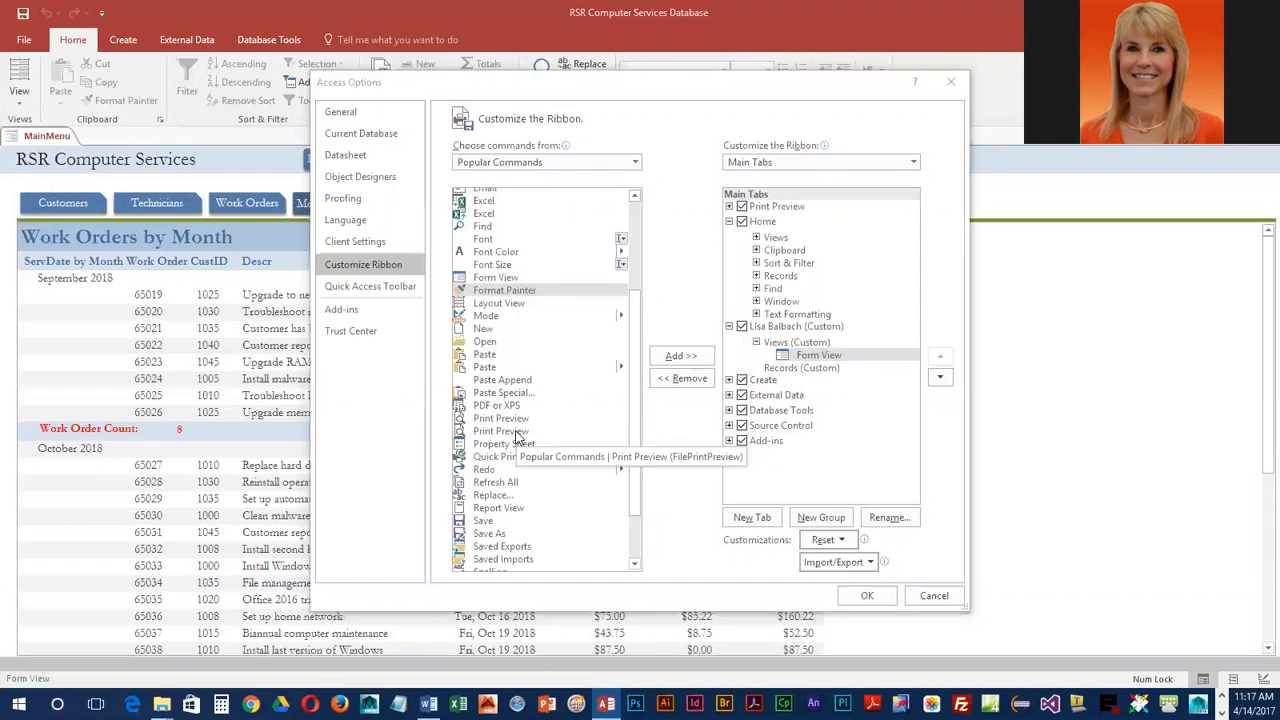
pyautogui.click(517, 434)
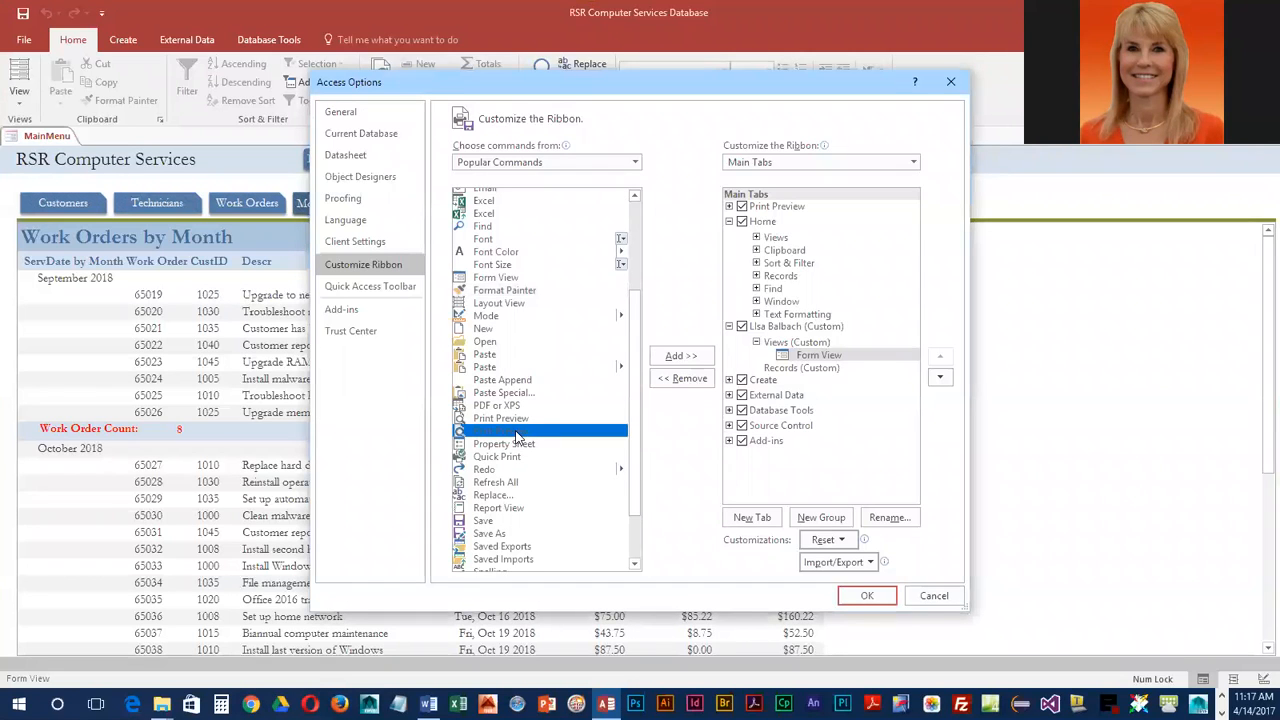
pyautogui.click(699, 361)
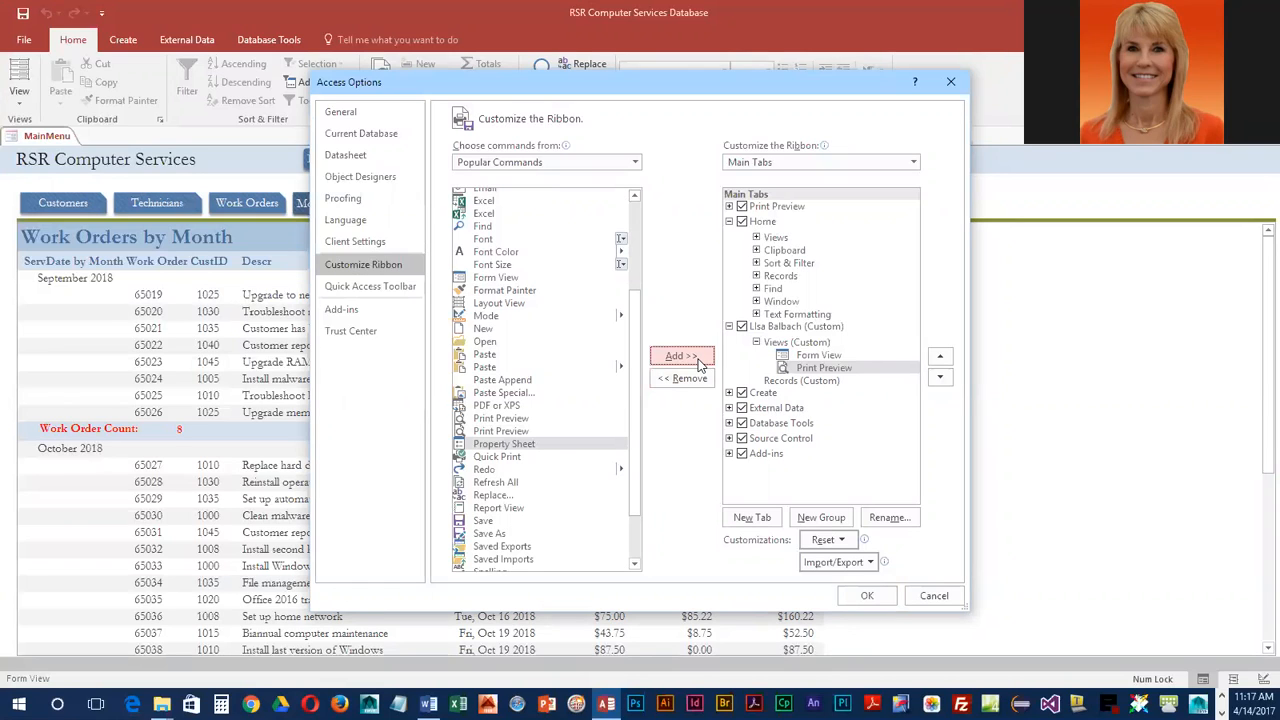
# Add the popular commands Report View and View to the custom Views group, after Print Preview
pyautogui.scroll(-1, 550, 486)
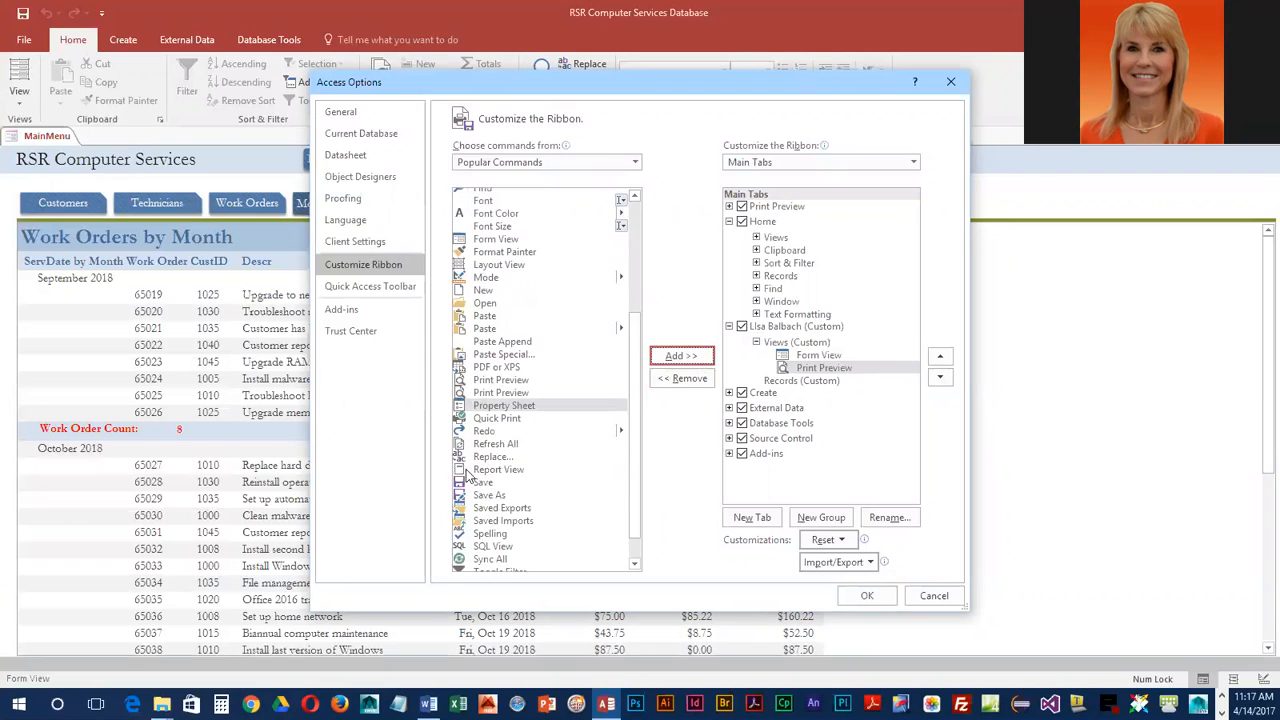
pyautogui.scroll(-1, 466, 476)
pyautogui.click(512, 439)
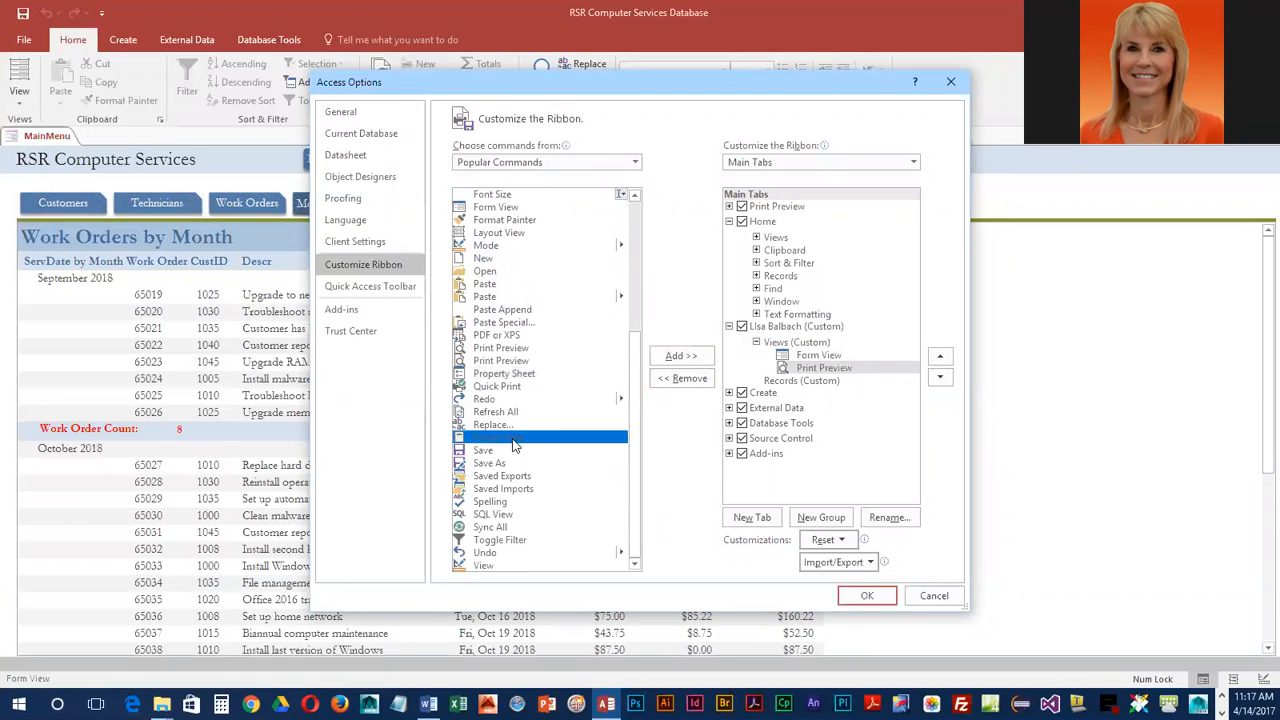
pyautogui.click(681, 357)
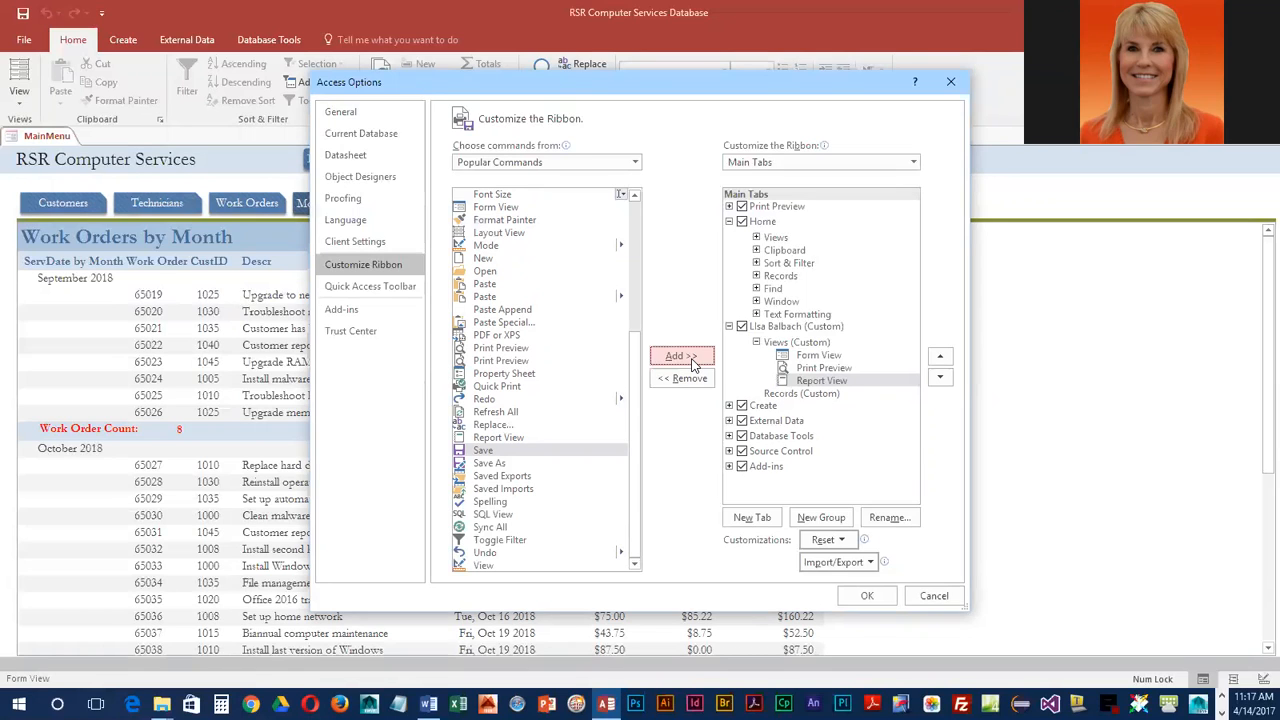
pyautogui.click(477, 566)
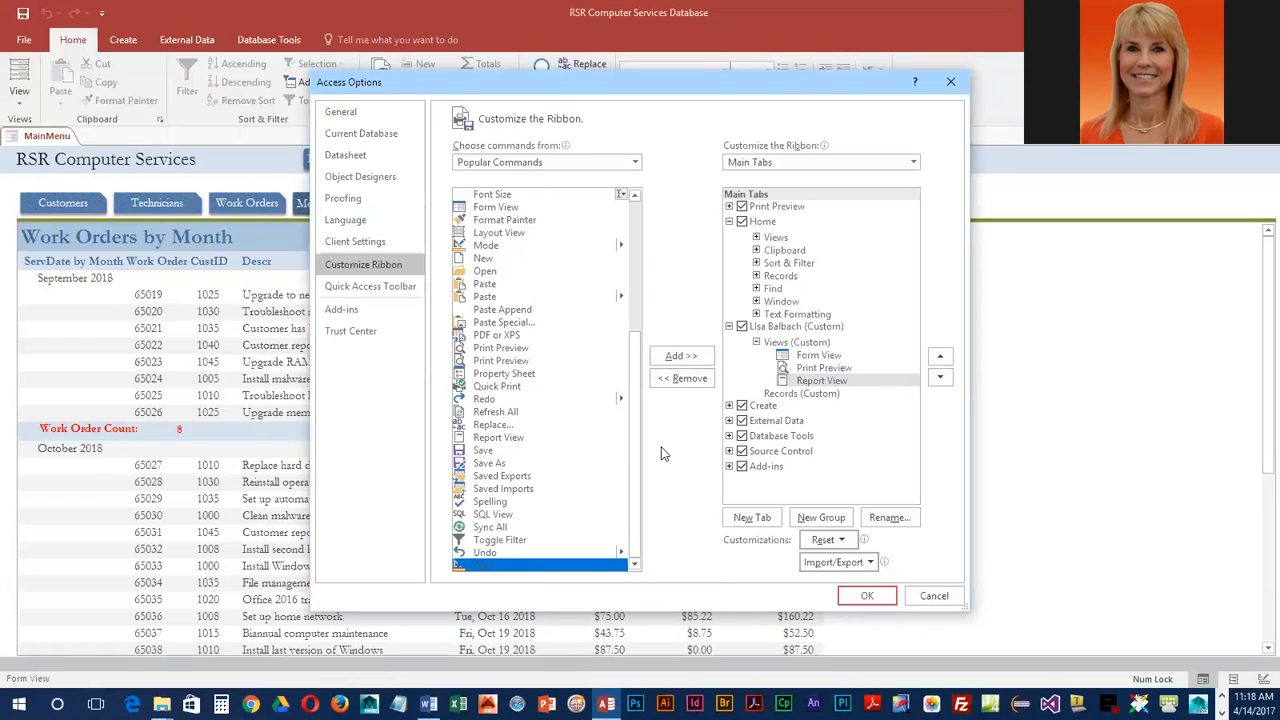
pyautogui.click(680, 357)
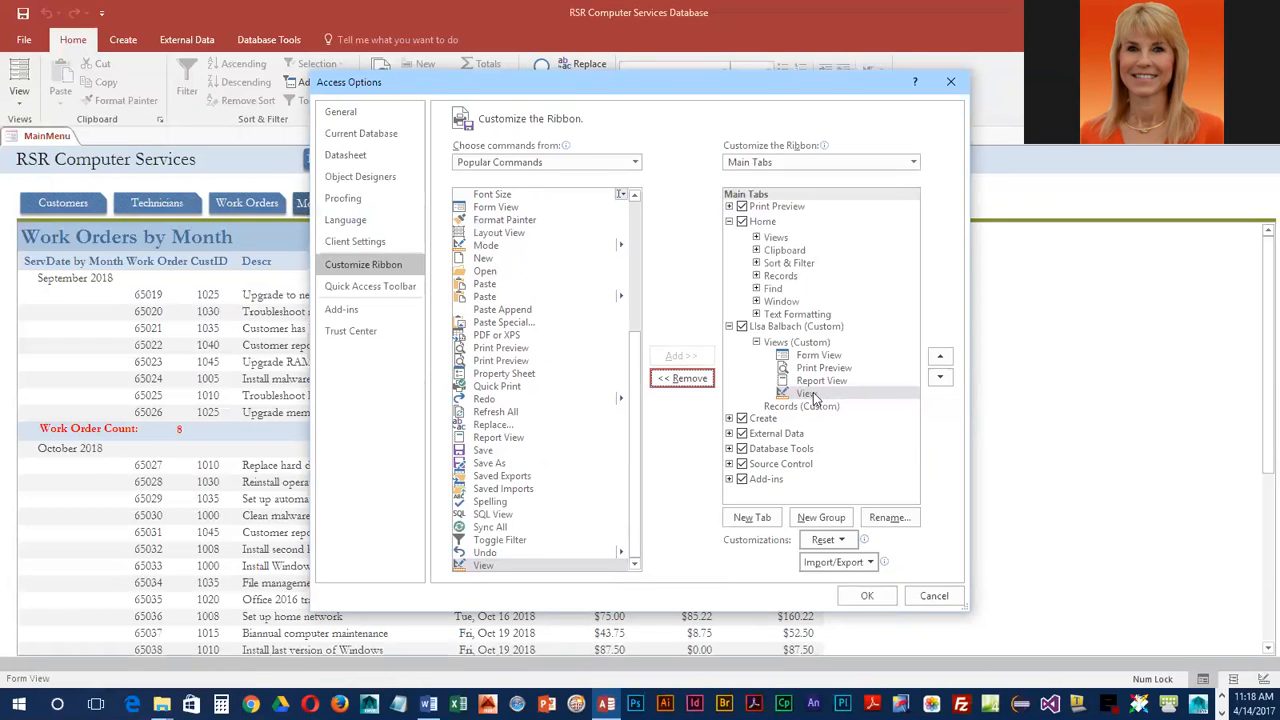
# Add the Ascending sort command (SortUp) from the All Commands set to the custom Records group
pyautogui.click(800, 410)
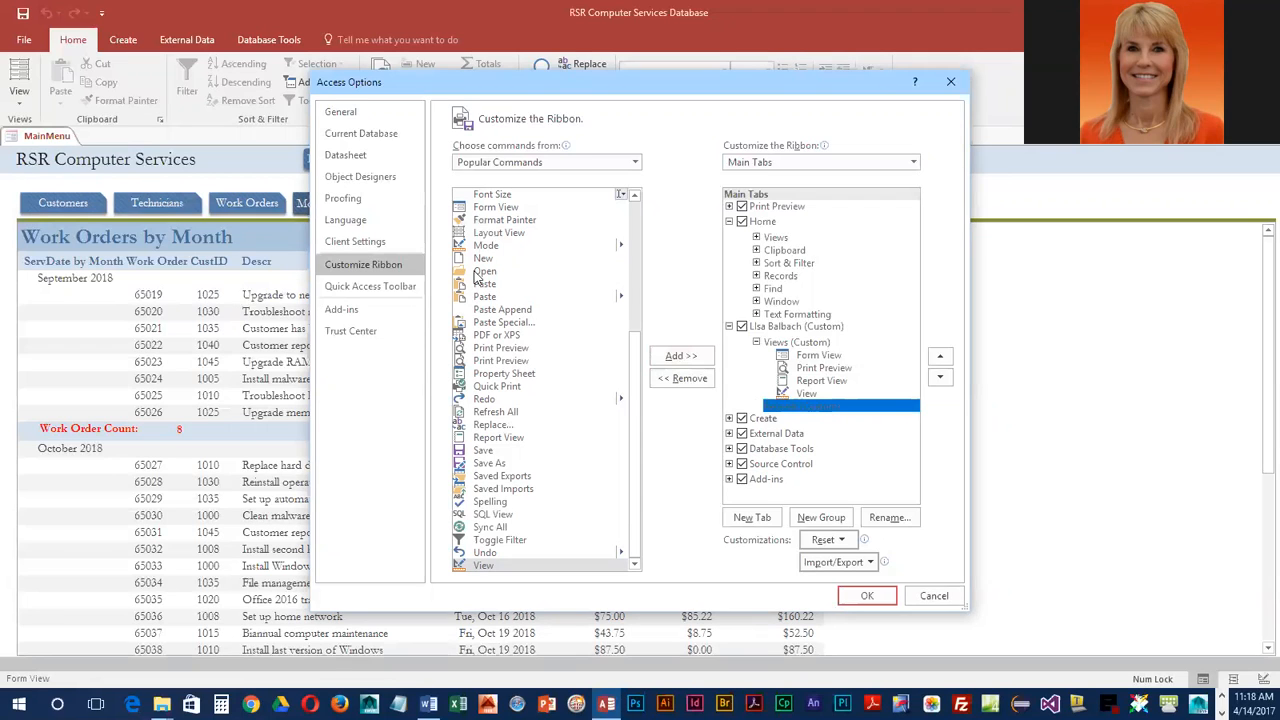
pyautogui.click(635, 164)
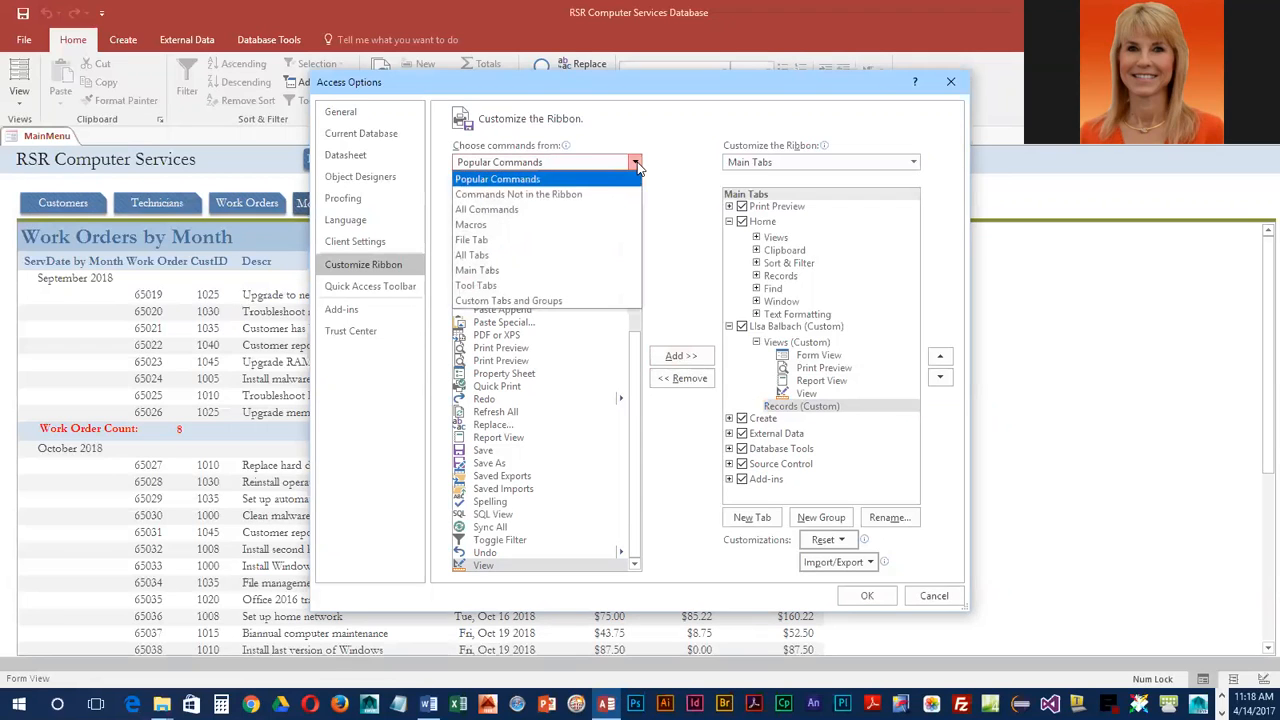
pyautogui.click(517, 210)
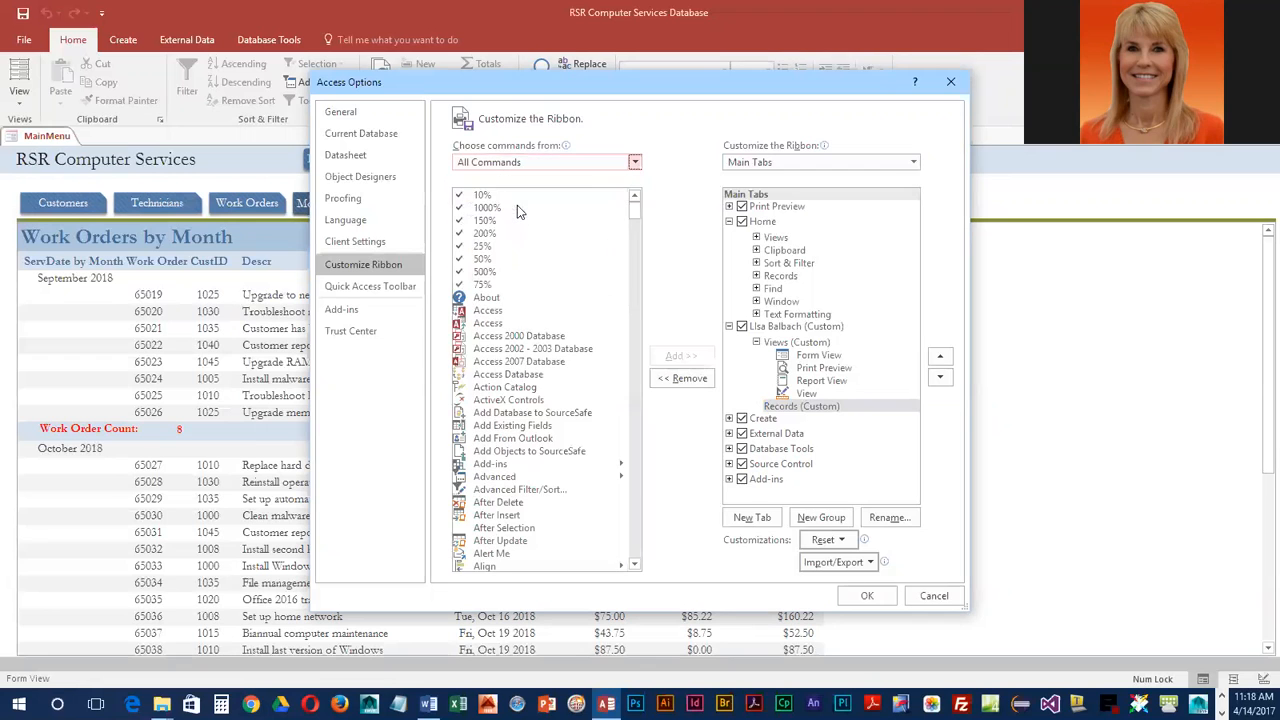
pyautogui.moveTo(635, 216); pyautogui.dragTo(645, 252)
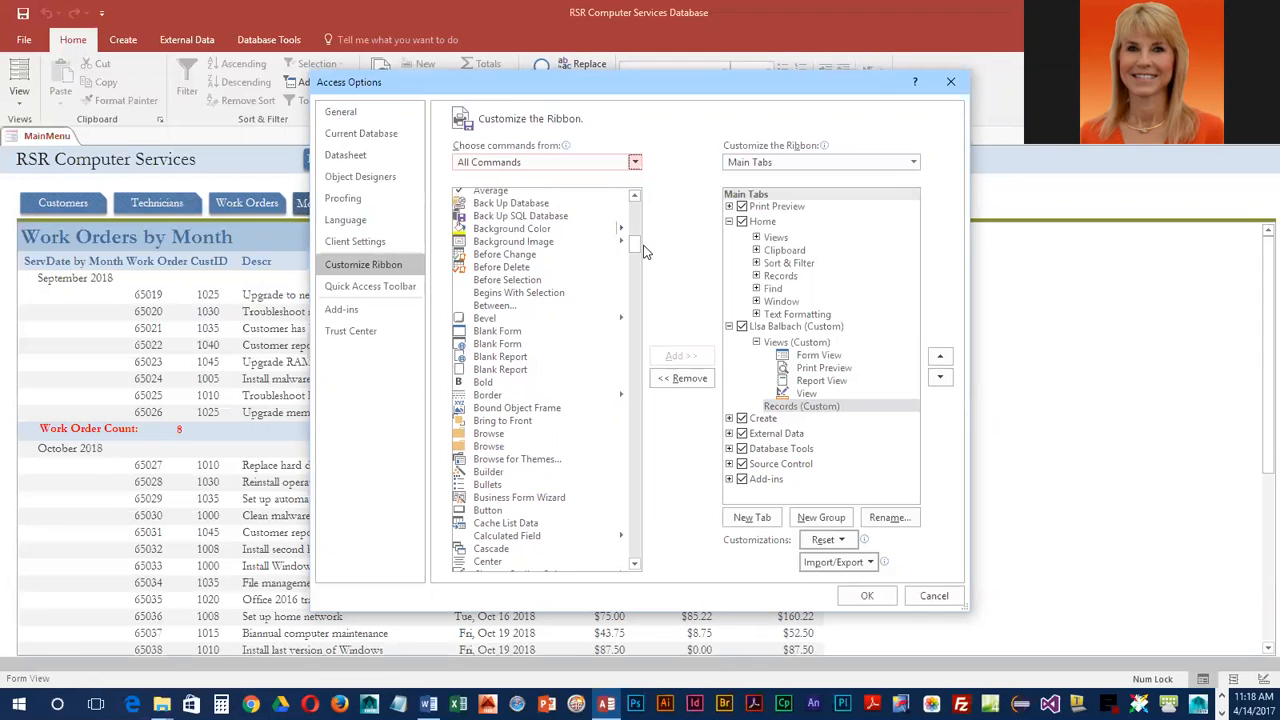
pyautogui.scroll(1, 540, 285)
pyautogui.scroll(7, 540, 285)
pyautogui.scroll(5, 538, 287)
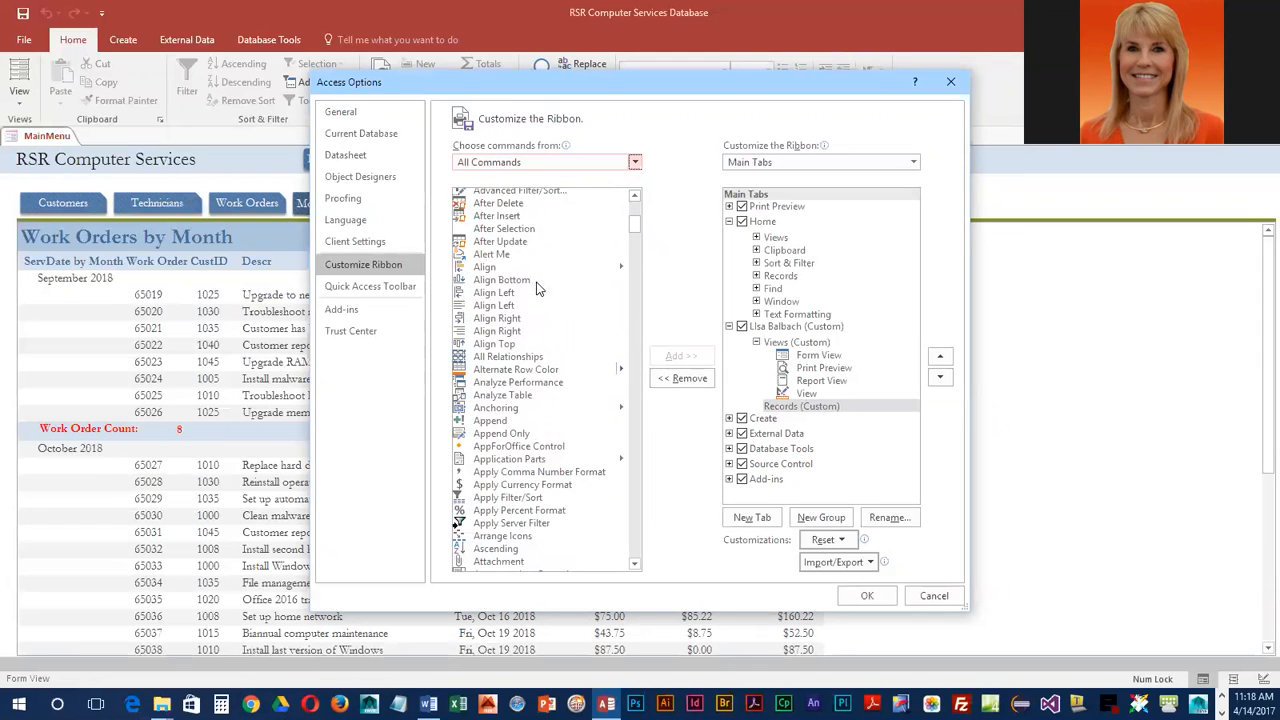
pyautogui.scroll(-6, 537, 289)
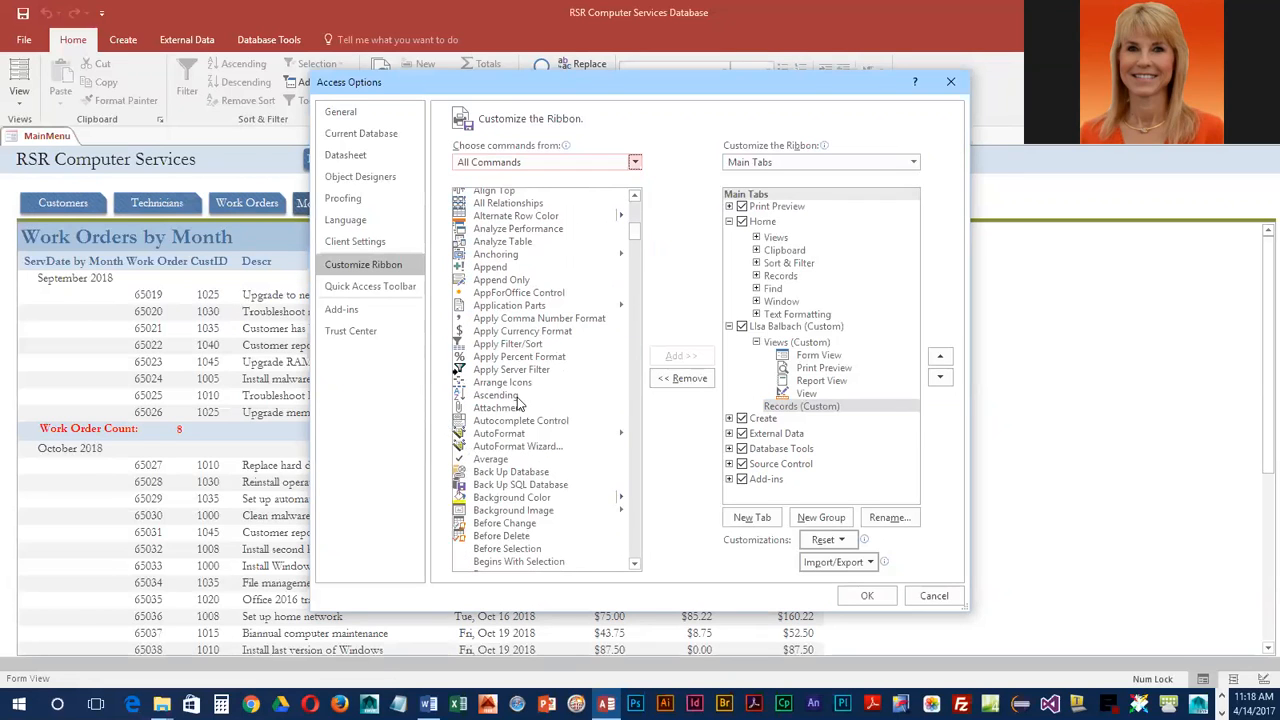
pyautogui.click(509, 397)
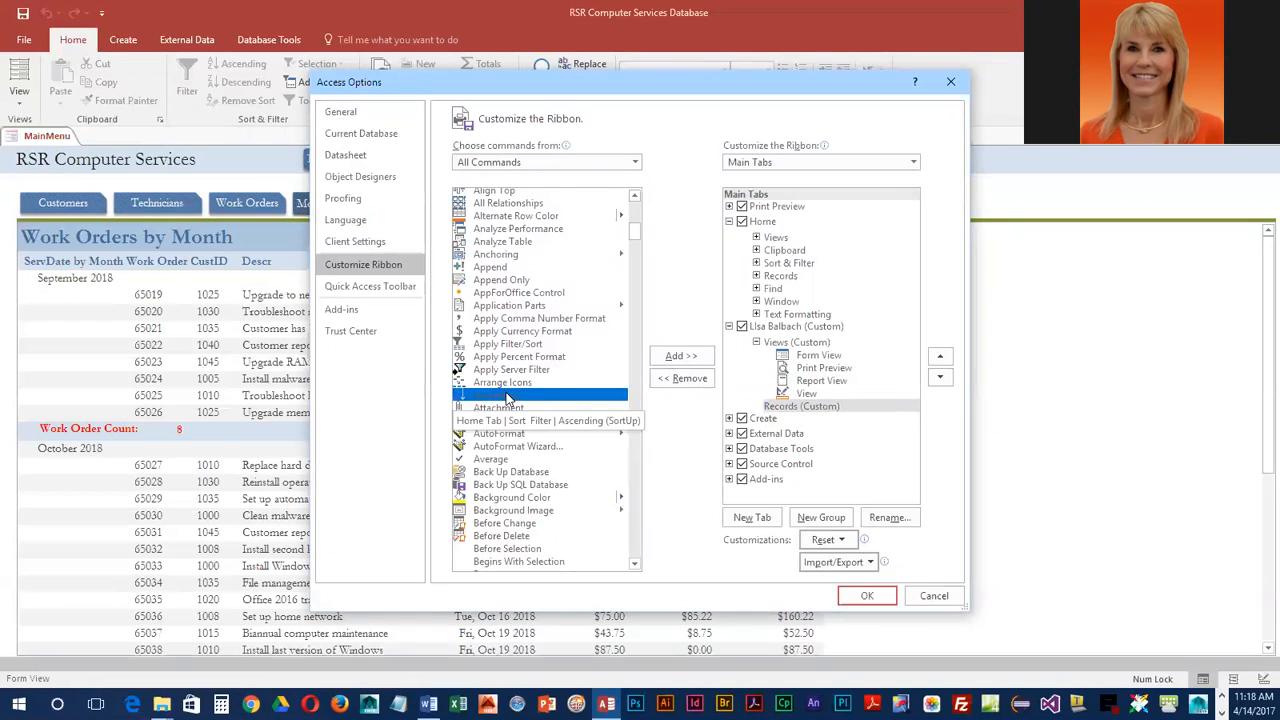
pyautogui.click(684, 358)
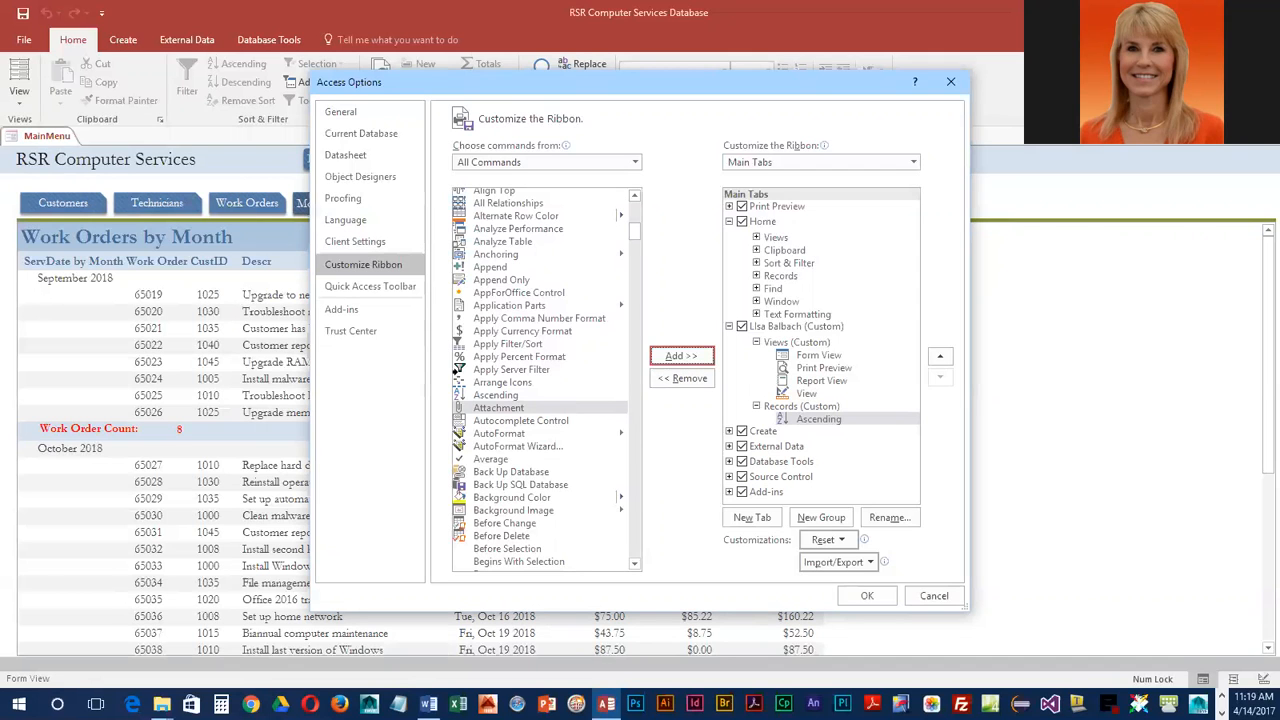
# Add the Delete command belonging to the Home tab's Records group to the custom Records group, after Ascending
pyautogui.scroll(3, 566, 390)
pyautogui.scroll(-10, 570, 400)
pyautogui.scroll(-20, 580, 435)
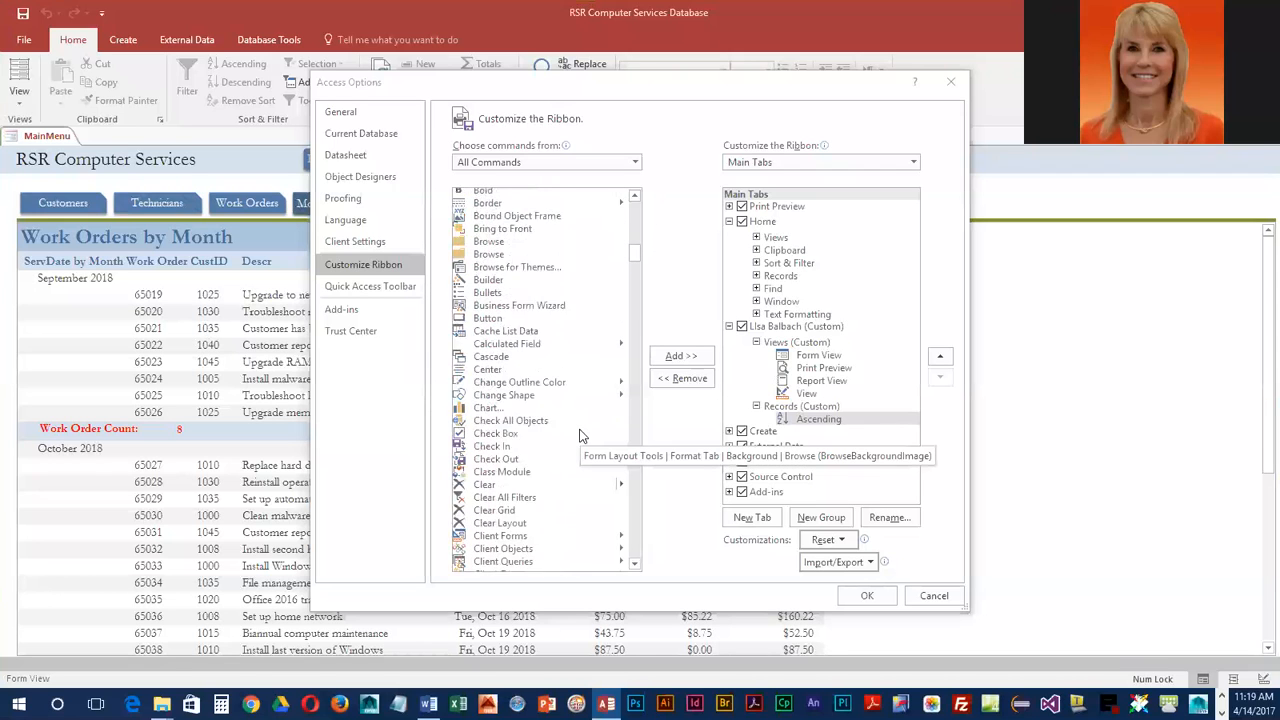
pyautogui.scroll(-6, 580, 437)
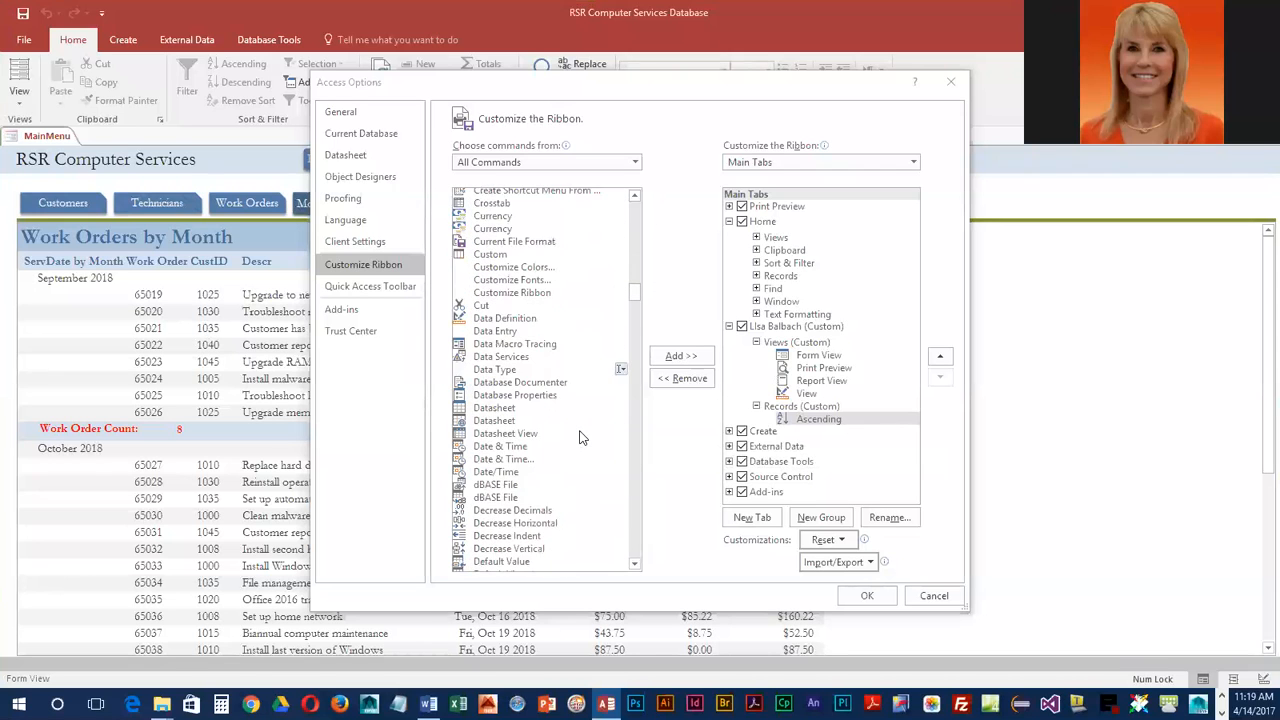
pyautogui.scroll(-7, 583, 437)
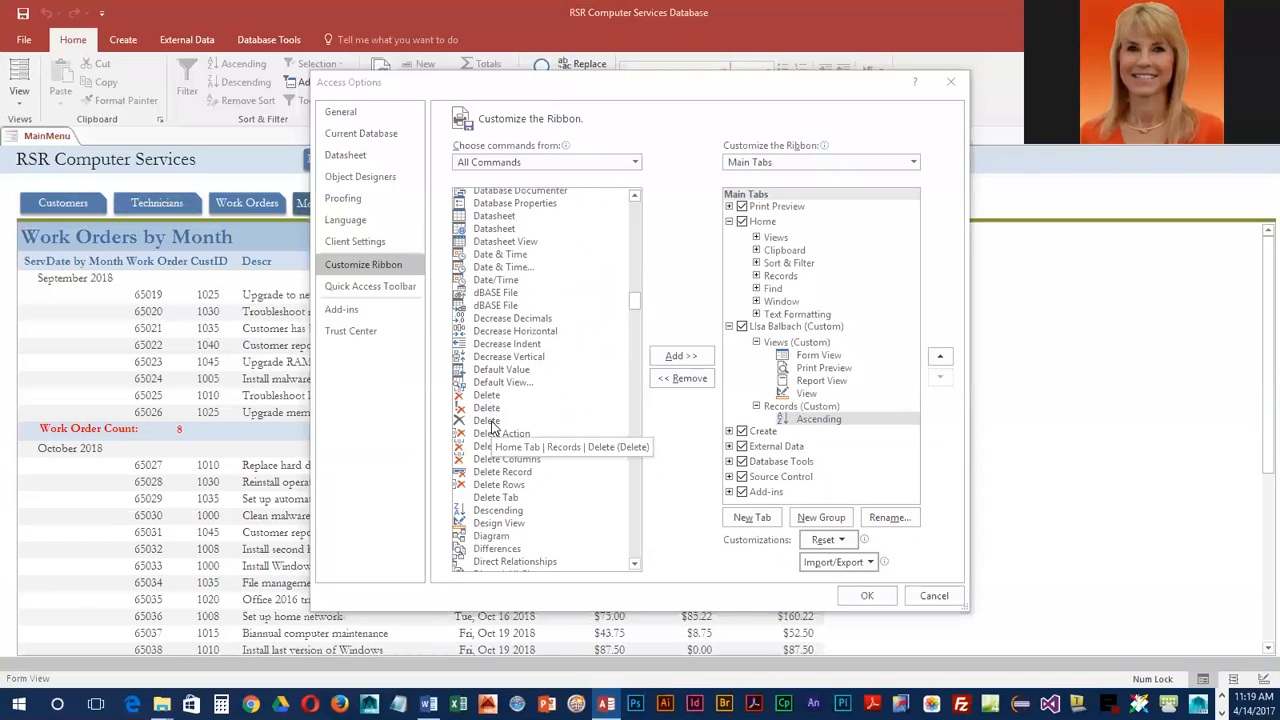
pyautogui.click(490, 422)
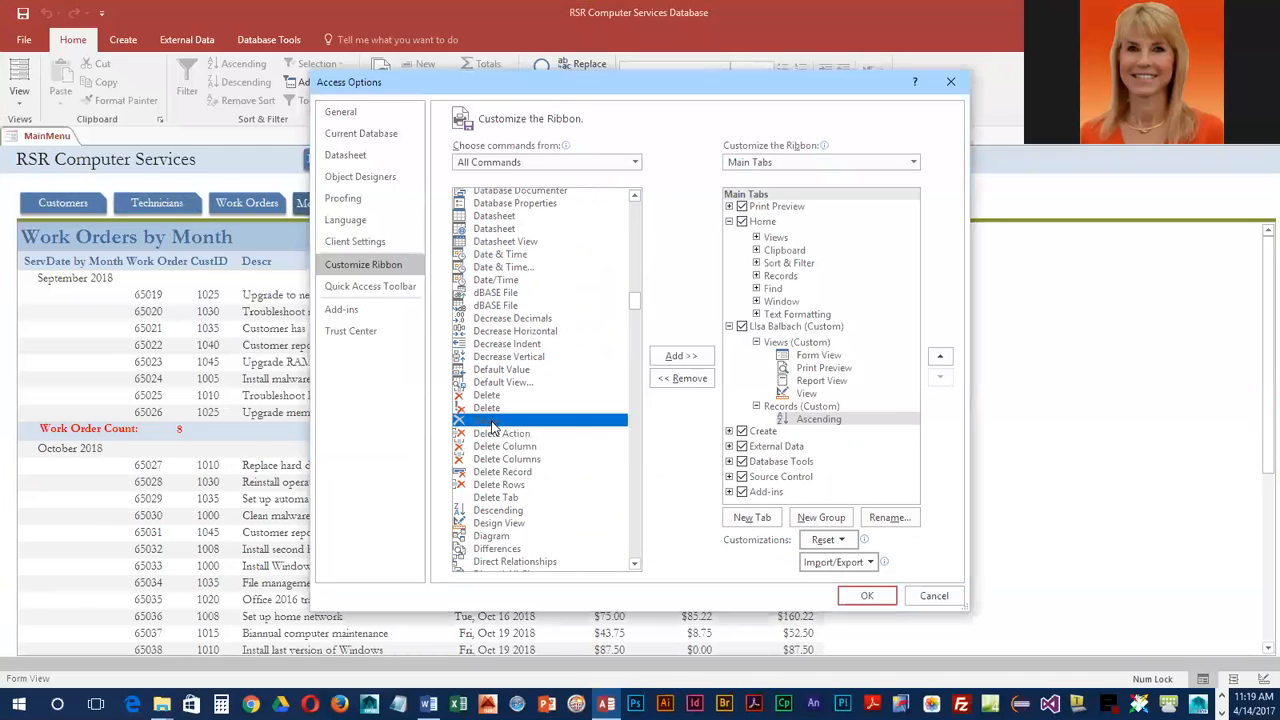
pyautogui.click(683, 358)
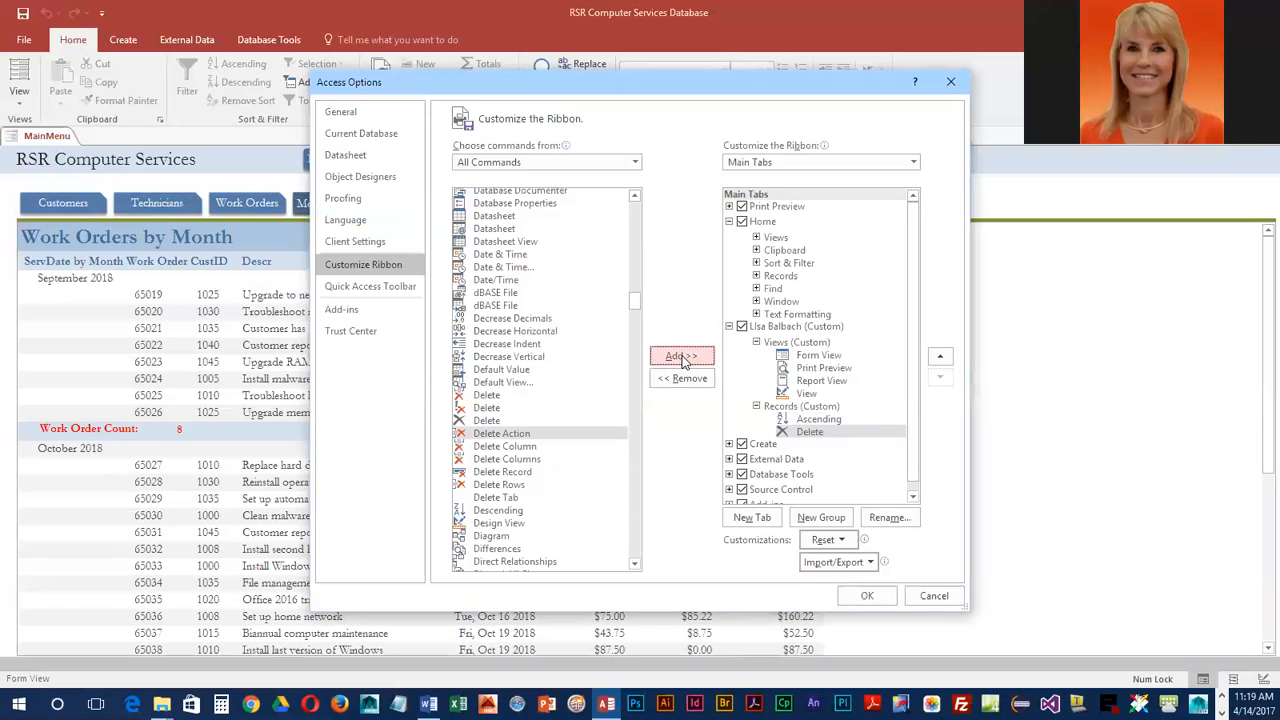
# Replace the Delete command in the custom Records group with Delete Record
pyautogui.click(699, 385)
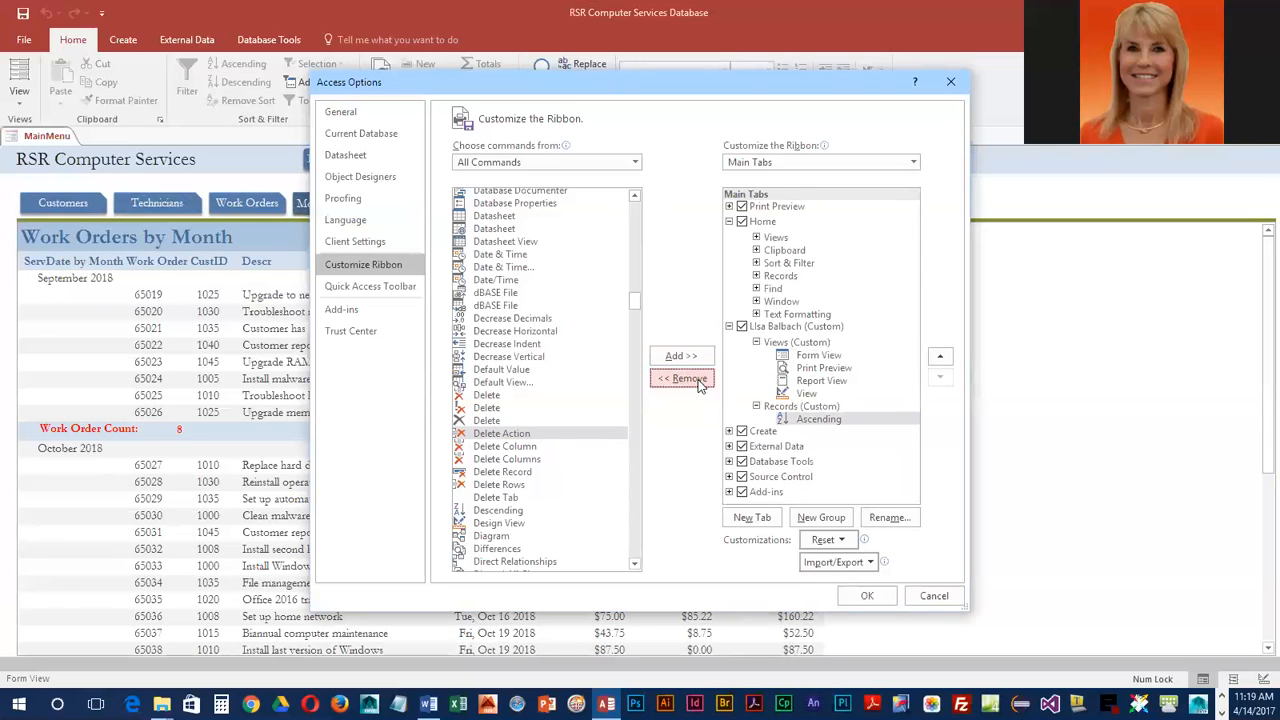
pyautogui.click(489, 474)
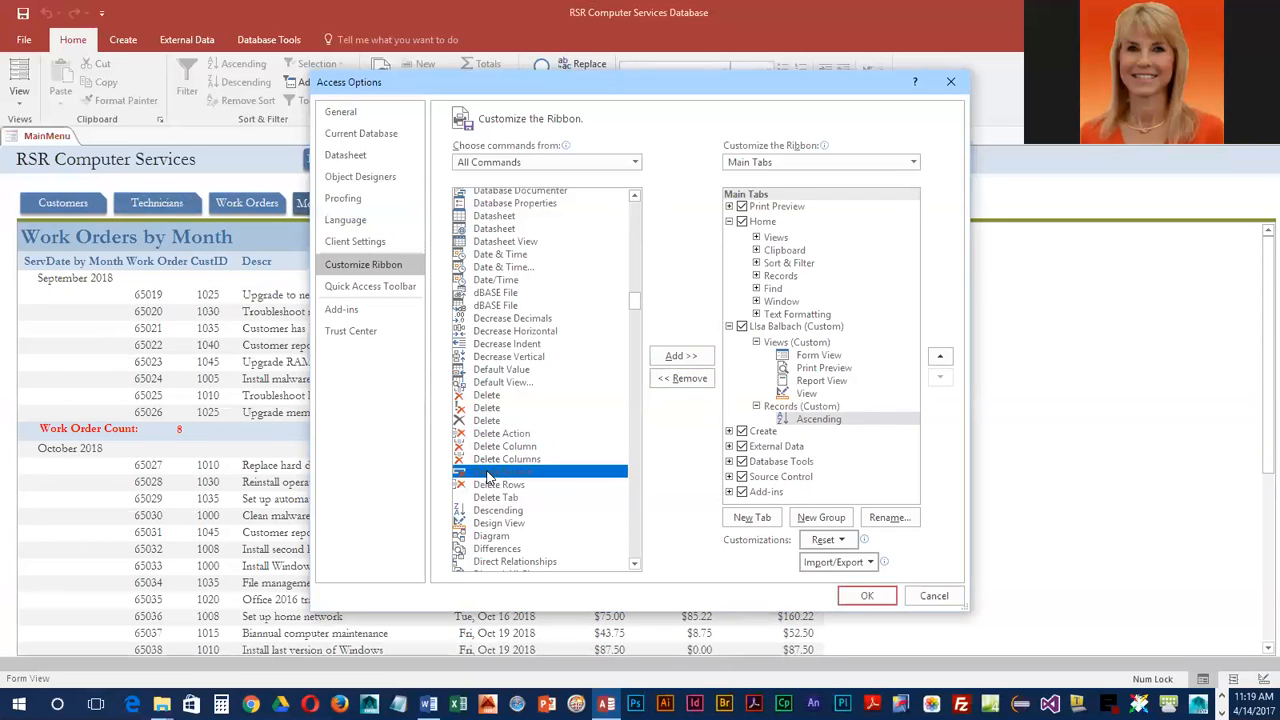
pyautogui.click(680, 357)
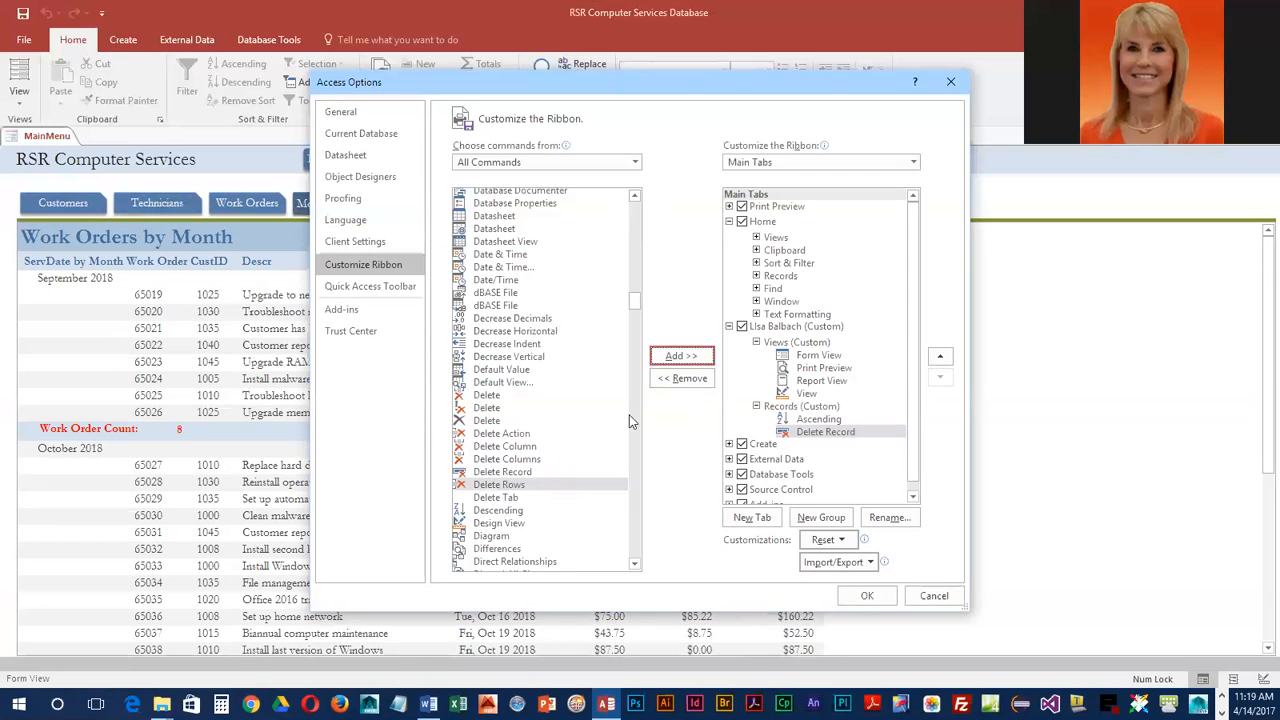
# Add the Find command from the All Commands set to the custom Records group, after Delete Record
pyautogui.scroll(-11, 565, 465)
pyautogui.scroll(-3, 565, 472)
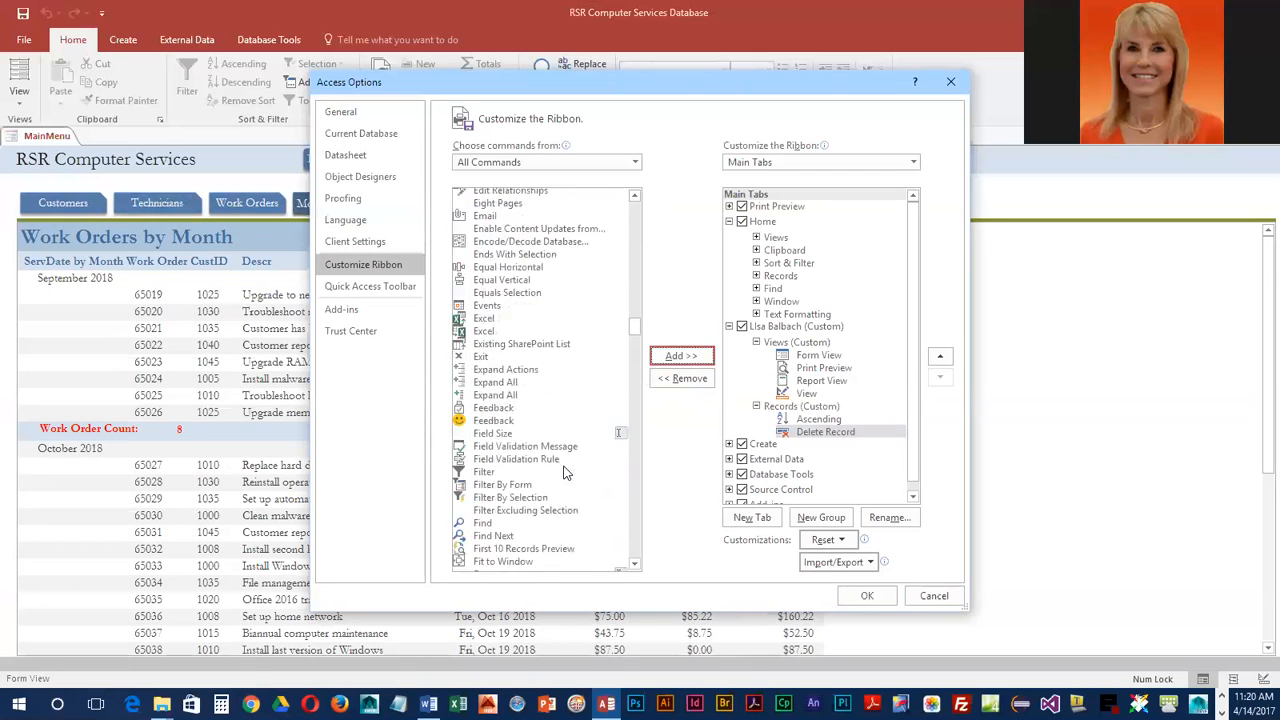
pyautogui.click(482, 523)
pyautogui.click(680, 360)
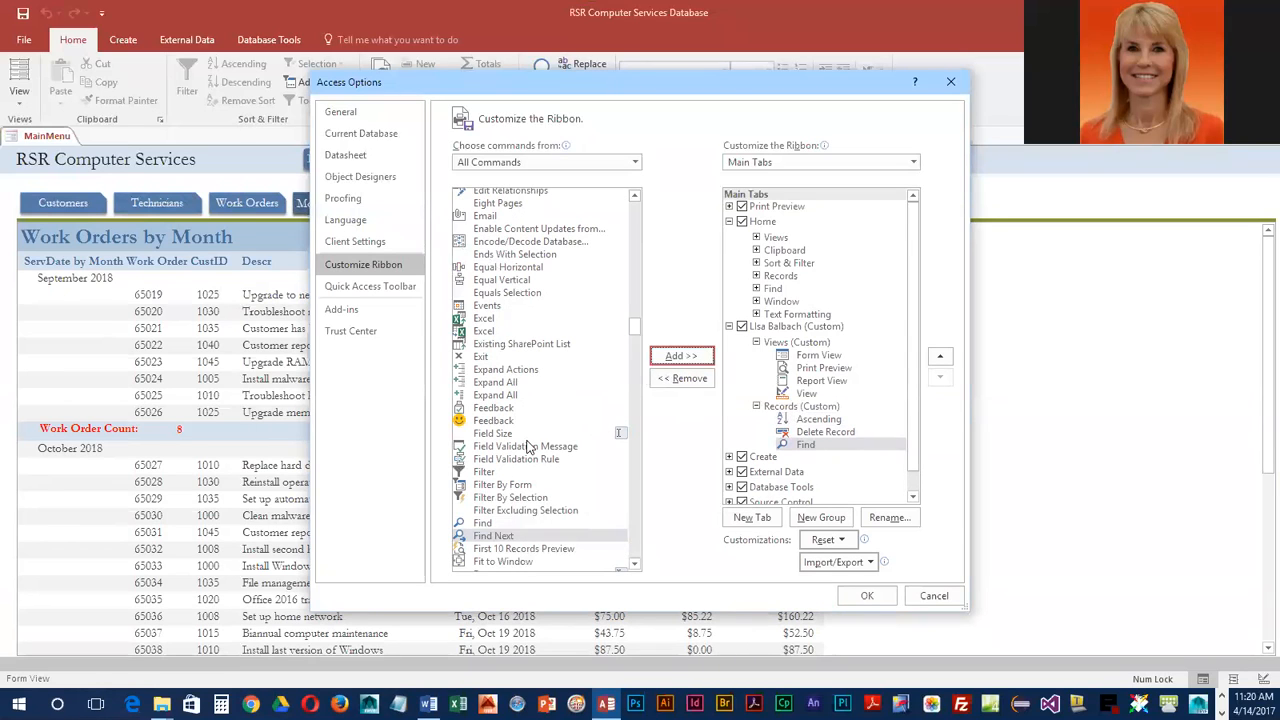
# Add the New command (GoToNewRecord) belonging to the Home tab's Records group to the custom Records group, after Find
pyautogui.scroll(-15, 528, 447)
pyautogui.scroll(-20, 528, 447)
pyautogui.scroll(-8, 528, 447)
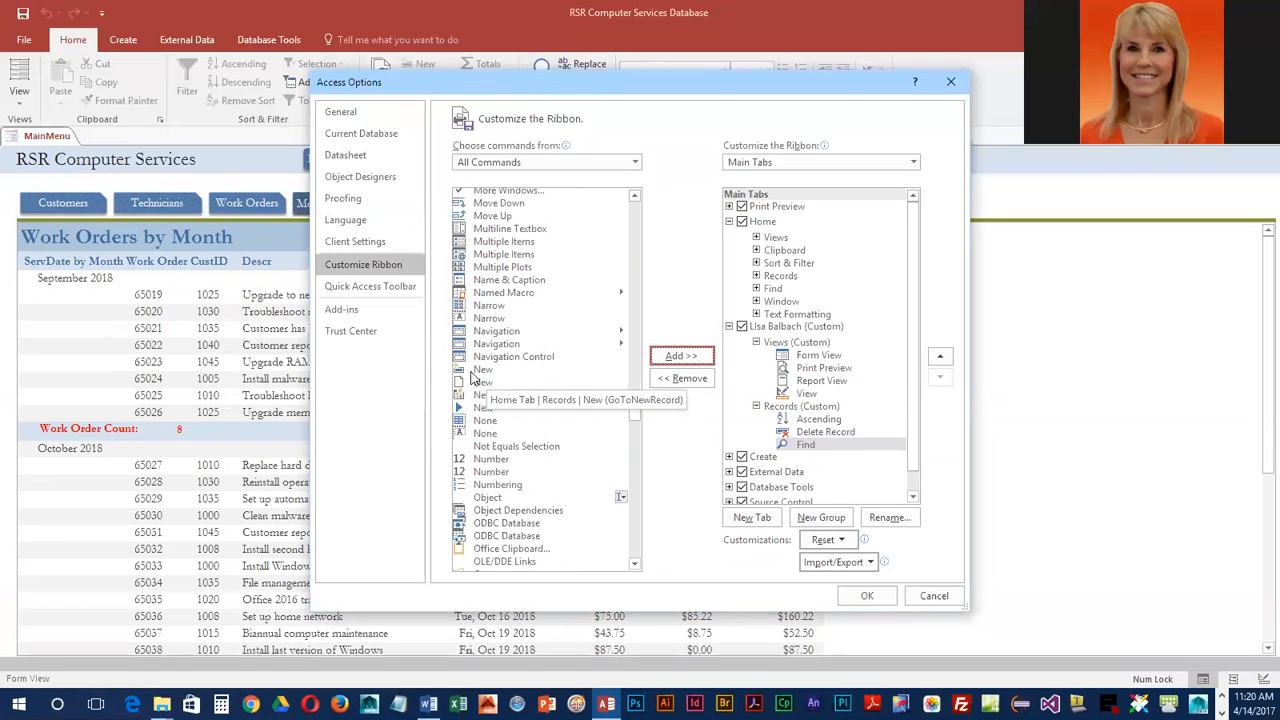
pyautogui.click(482, 373)
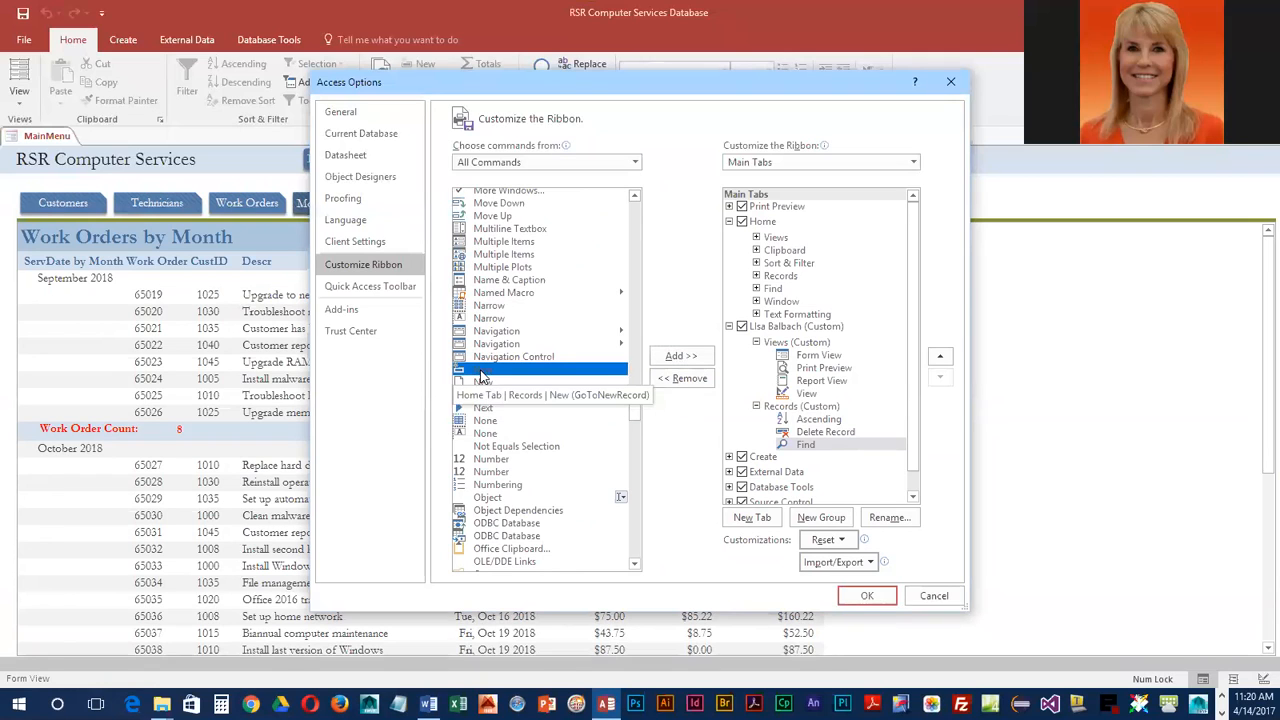
pyautogui.click(682, 357)
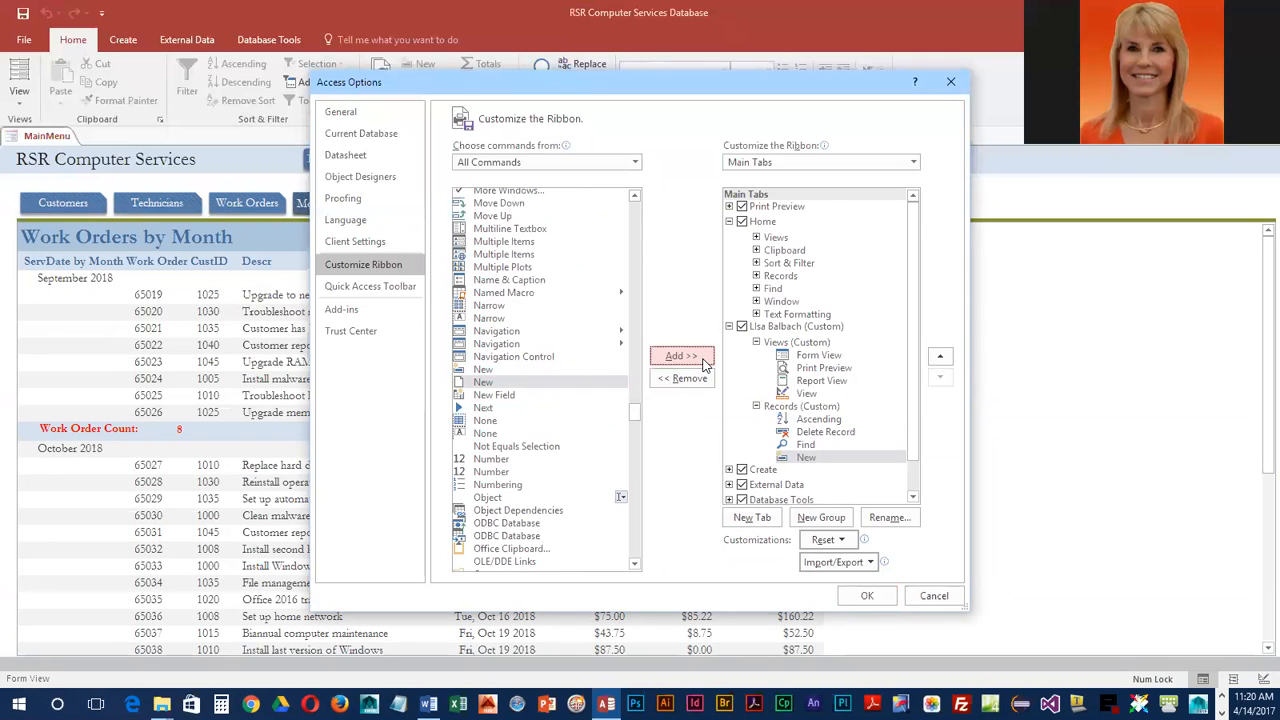
# Add the Spelling command from the All Commands set to the custom Records group, after New
pyautogui.scroll(-12, 512, 492)
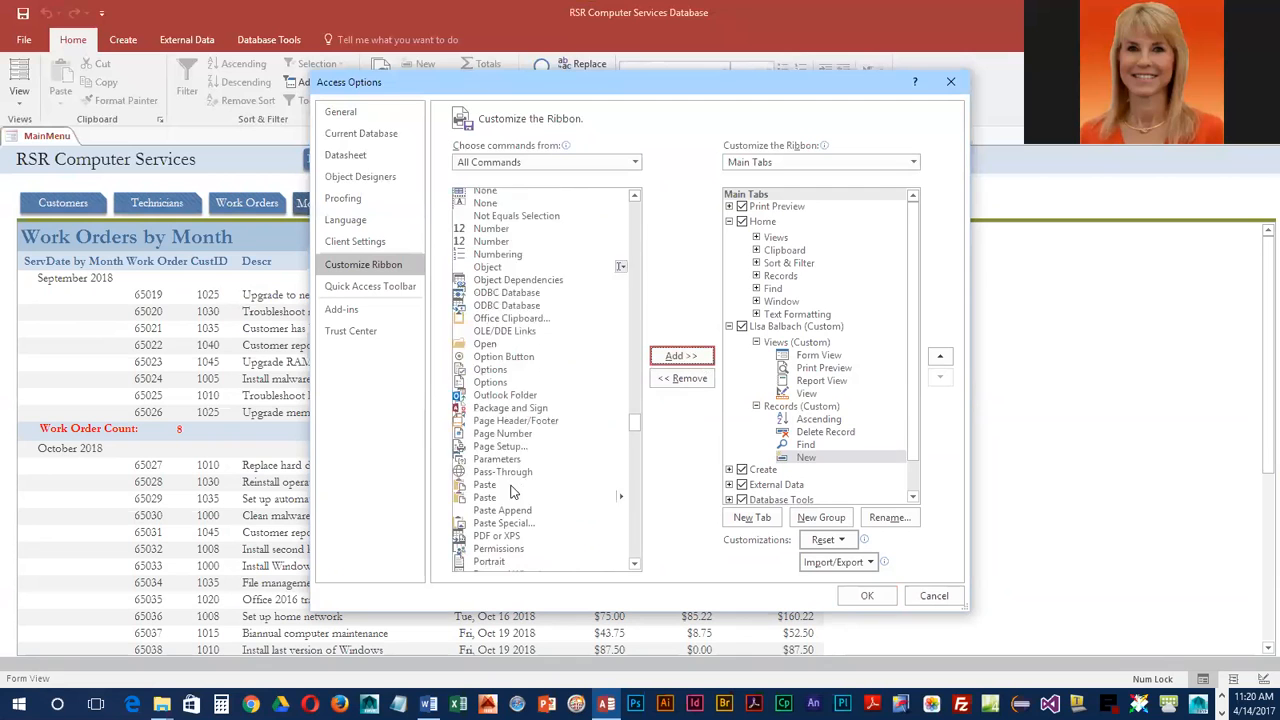
pyautogui.scroll(-20, 512, 492)
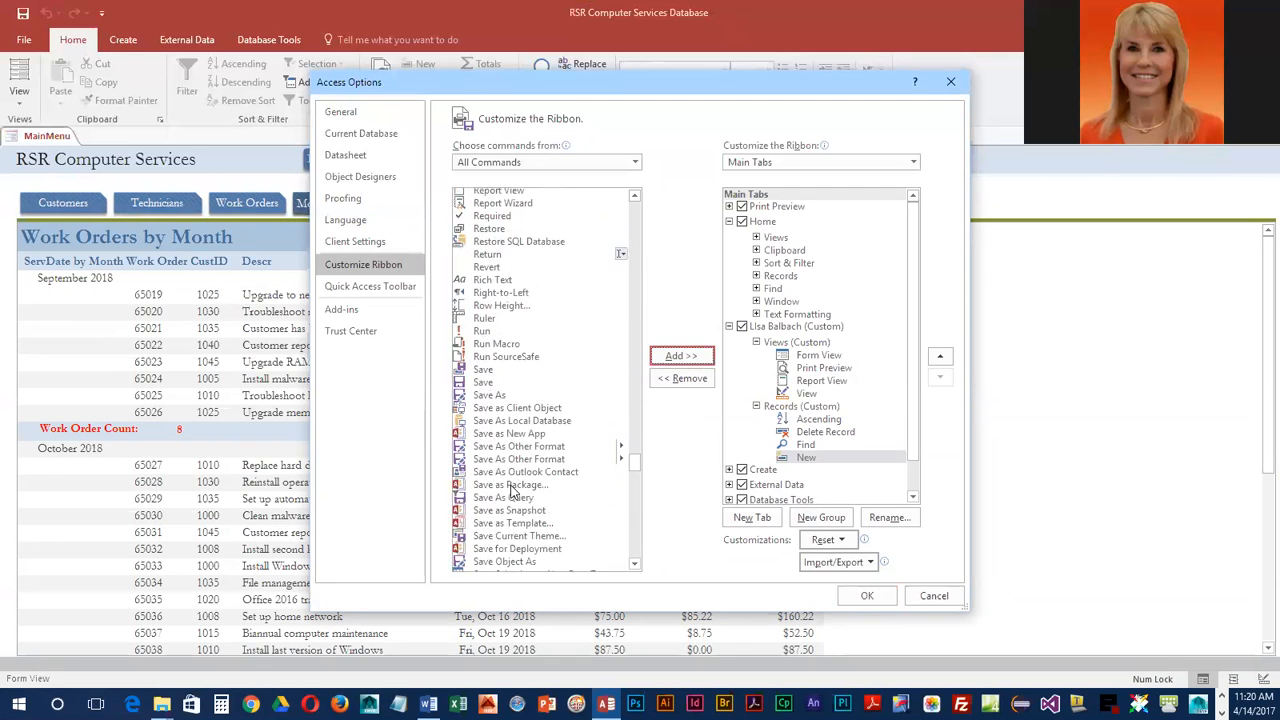
pyautogui.scroll(-5, 512, 492)
pyautogui.scroll(-5, 512, 492)
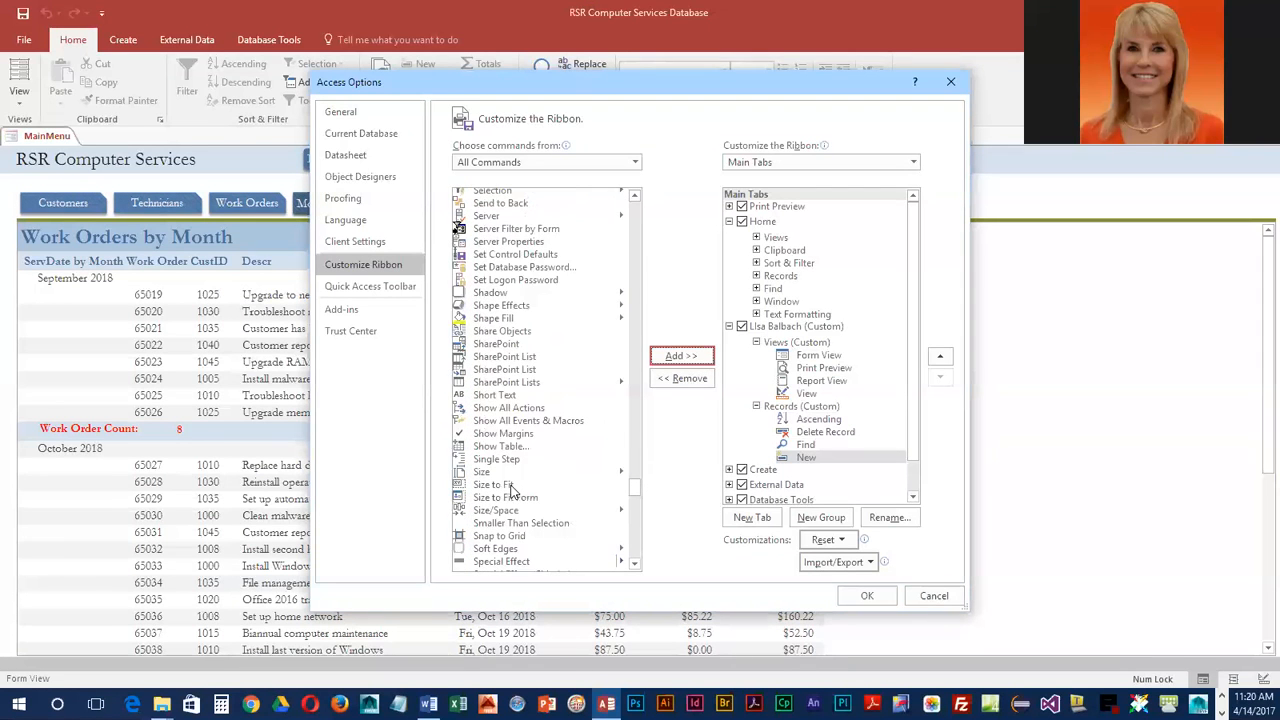
pyautogui.scroll(-5, 512, 490)
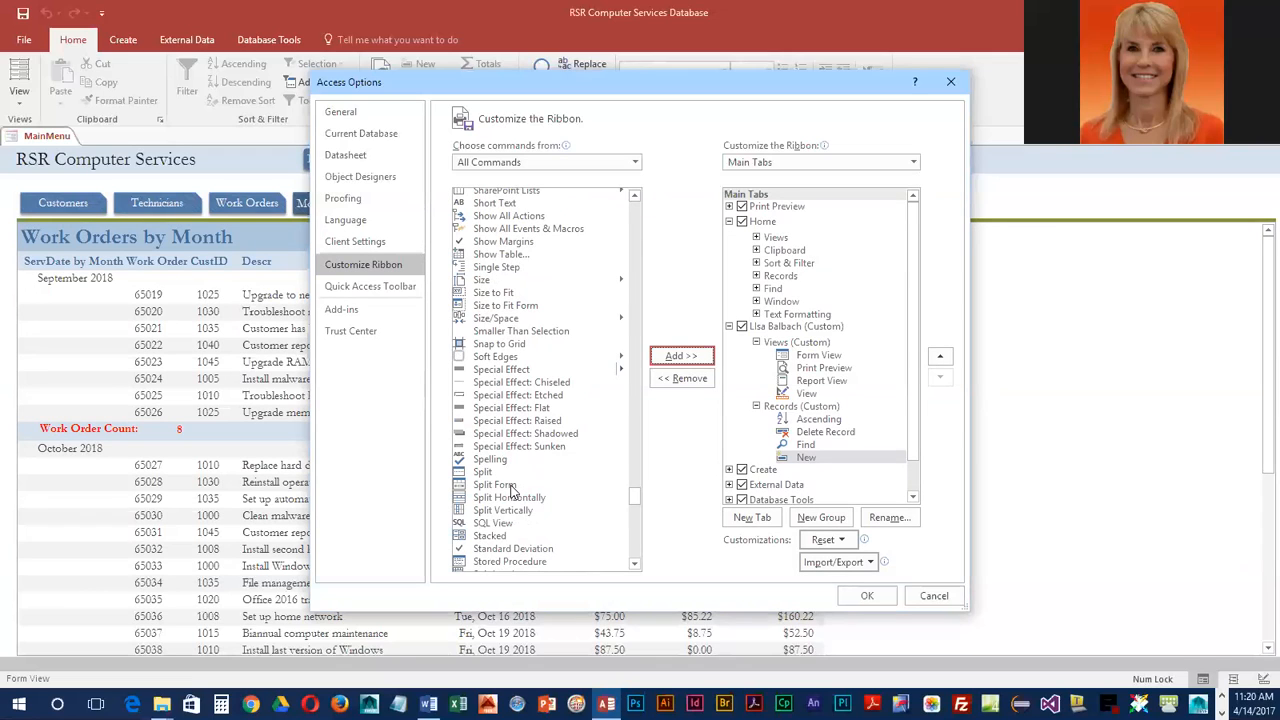
pyautogui.click(485, 458)
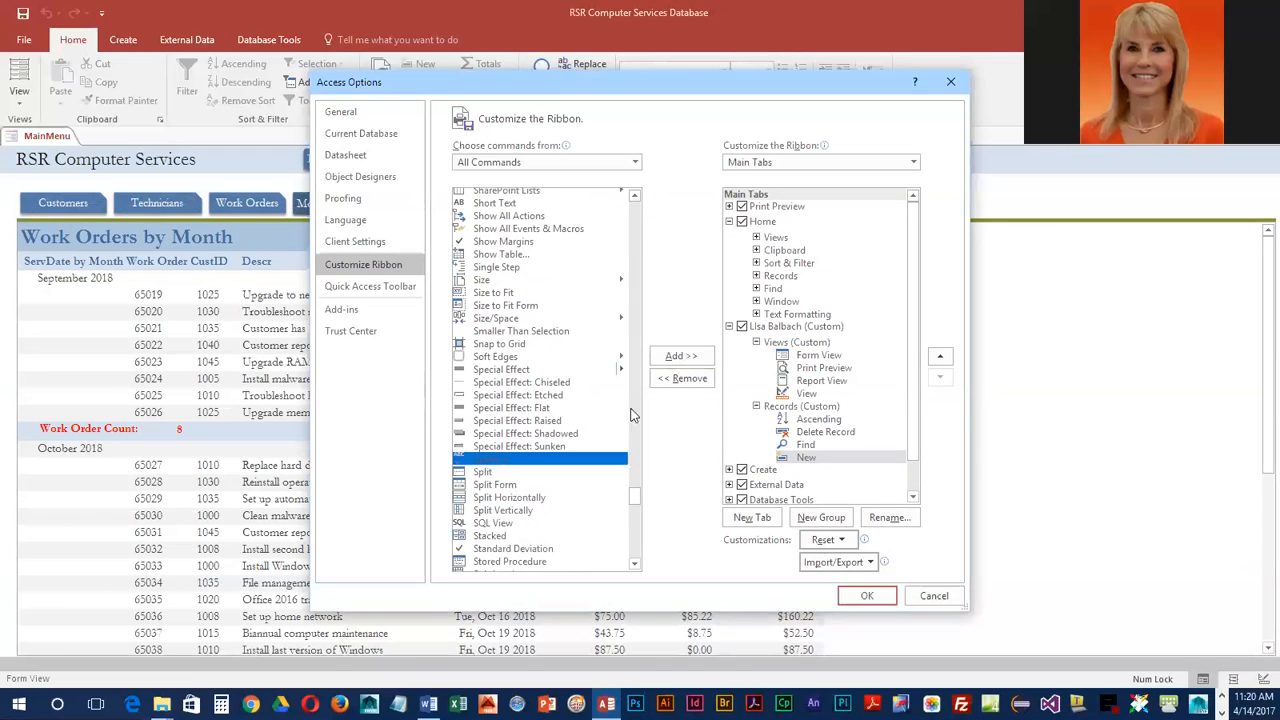
pyautogui.click(682, 357)
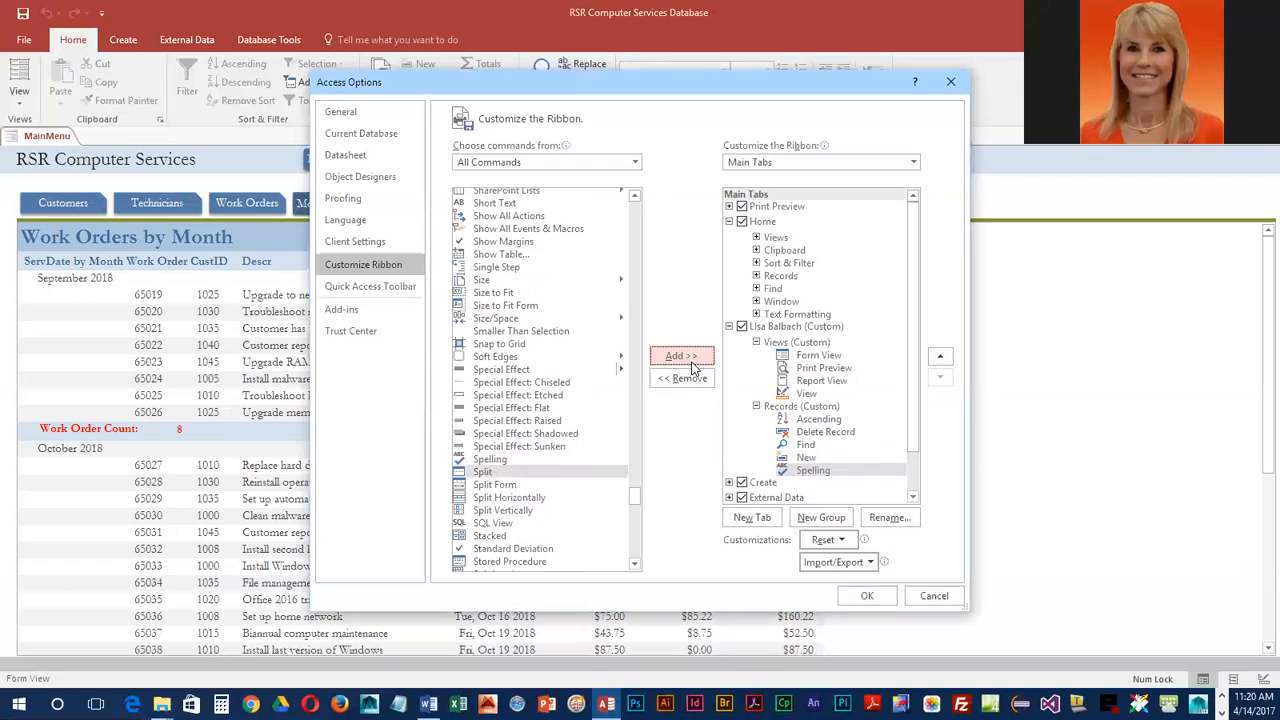
# Change the symbol of the Spelling command in the custom Records group to the purple book, keeping its display name
pyautogui.rightClick(810, 477)
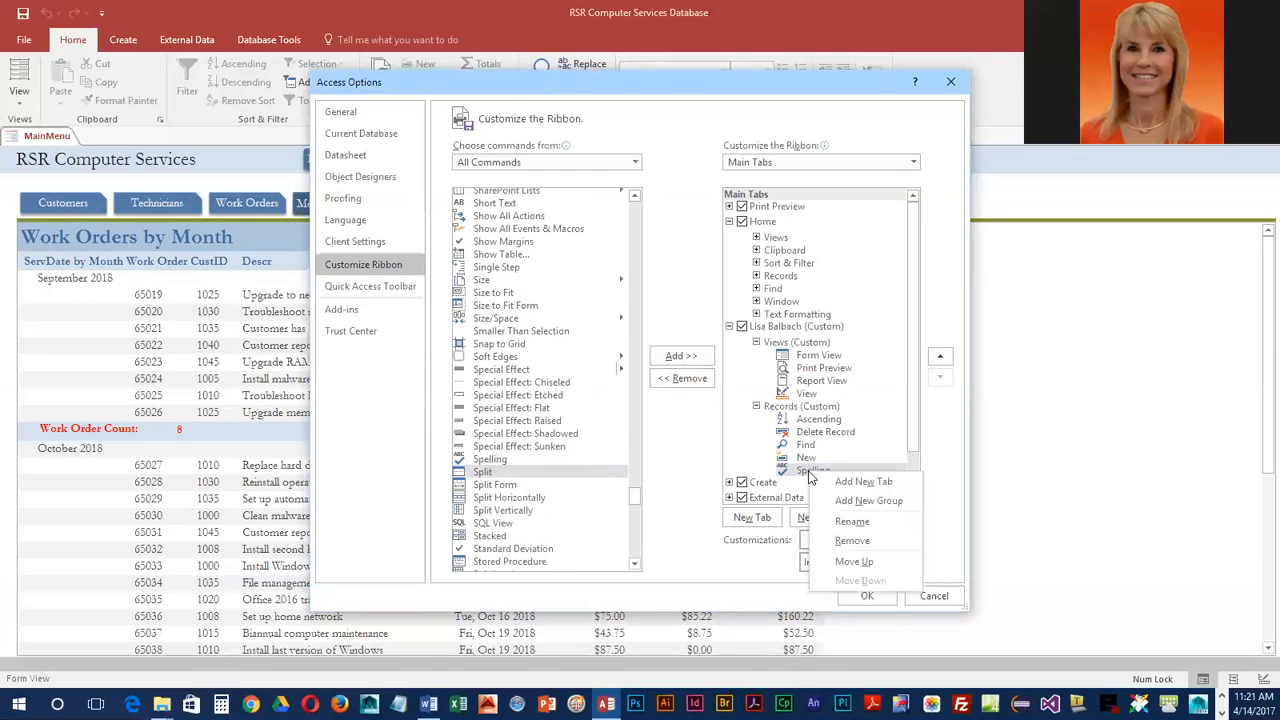
pyautogui.click(849, 522)
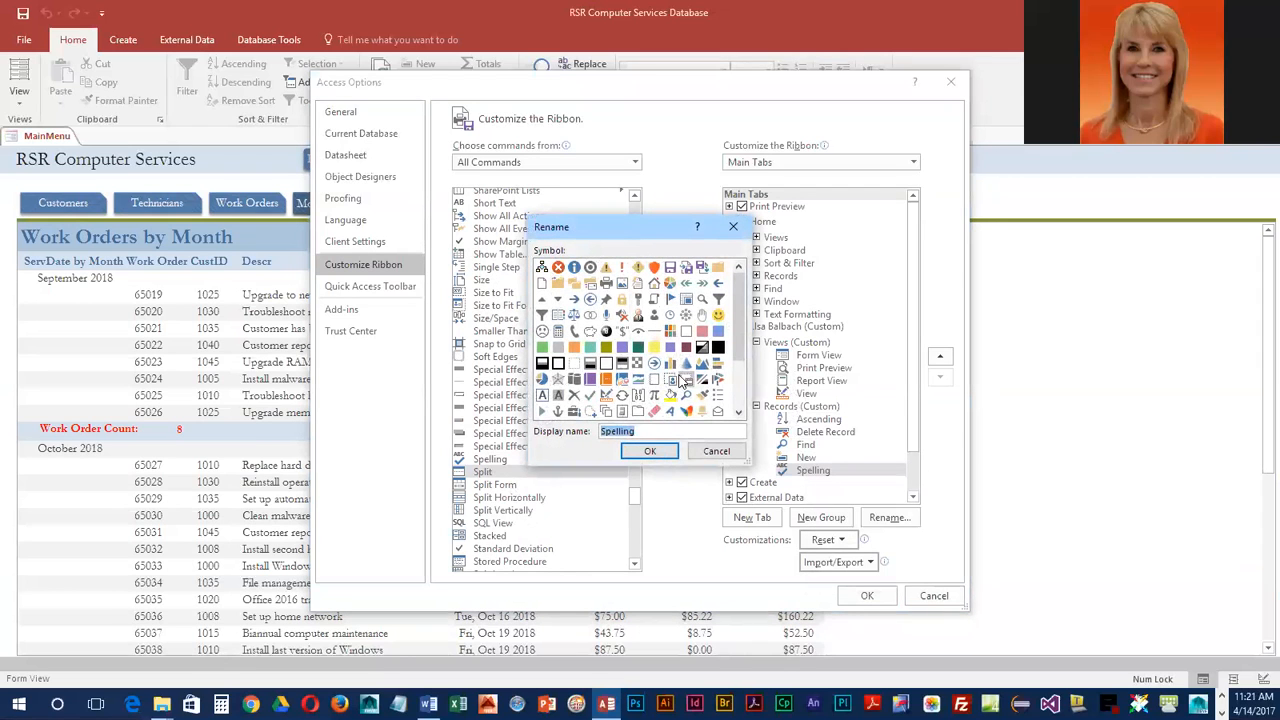
pyautogui.scroll(-1, 680, 382)
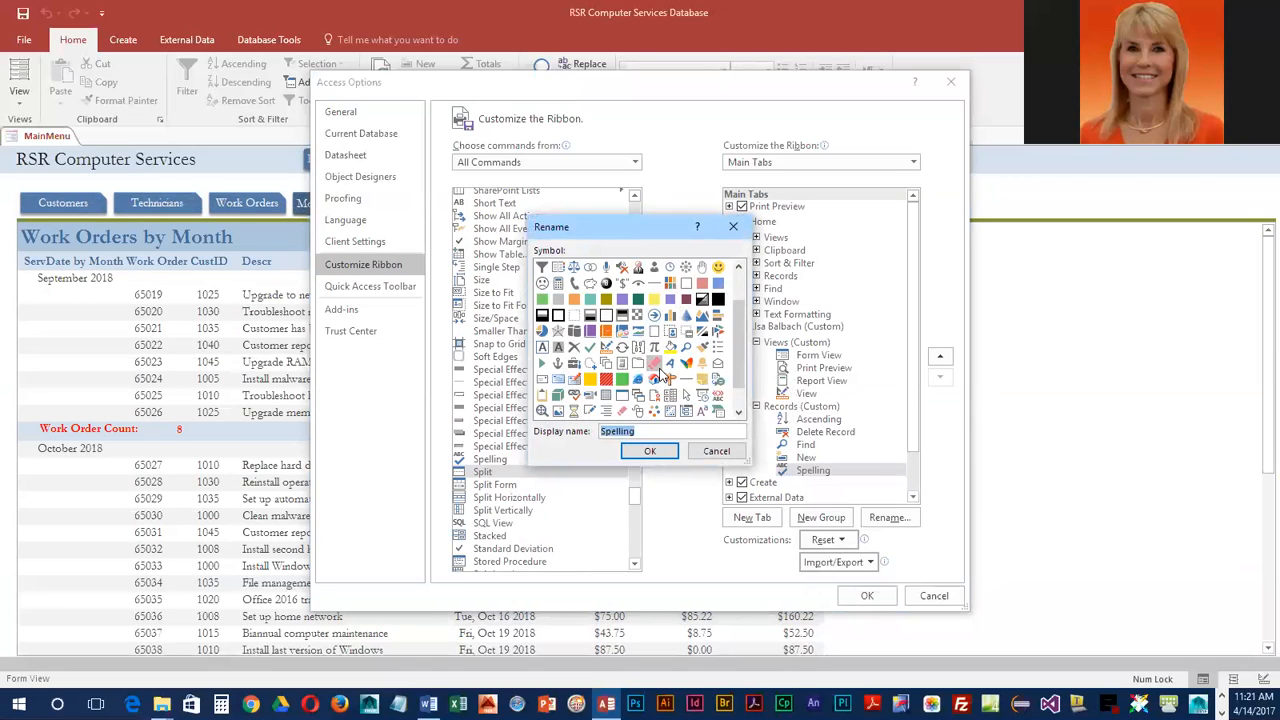
pyautogui.click(591, 333)
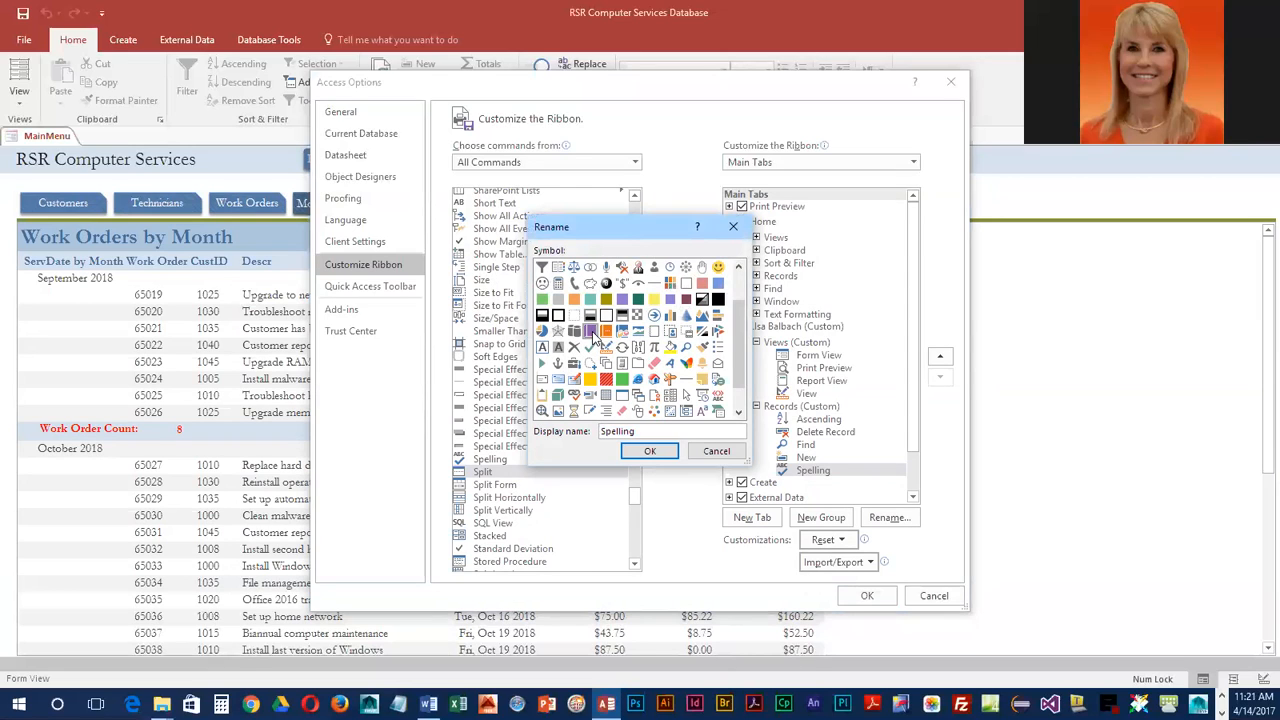
pyautogui.click(649, 452)
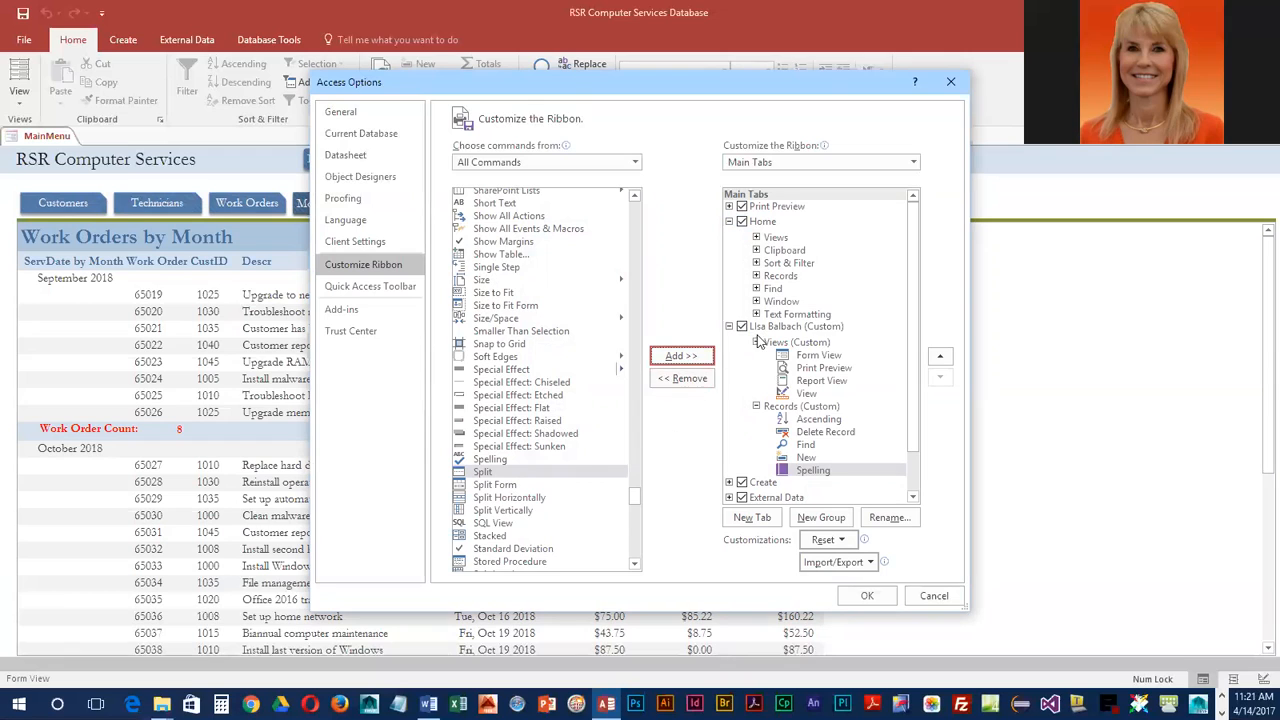
# Apply the ribbon customizations, dismiss the reopen notice and show the new custom tab
pyautogui.click(868, 596)
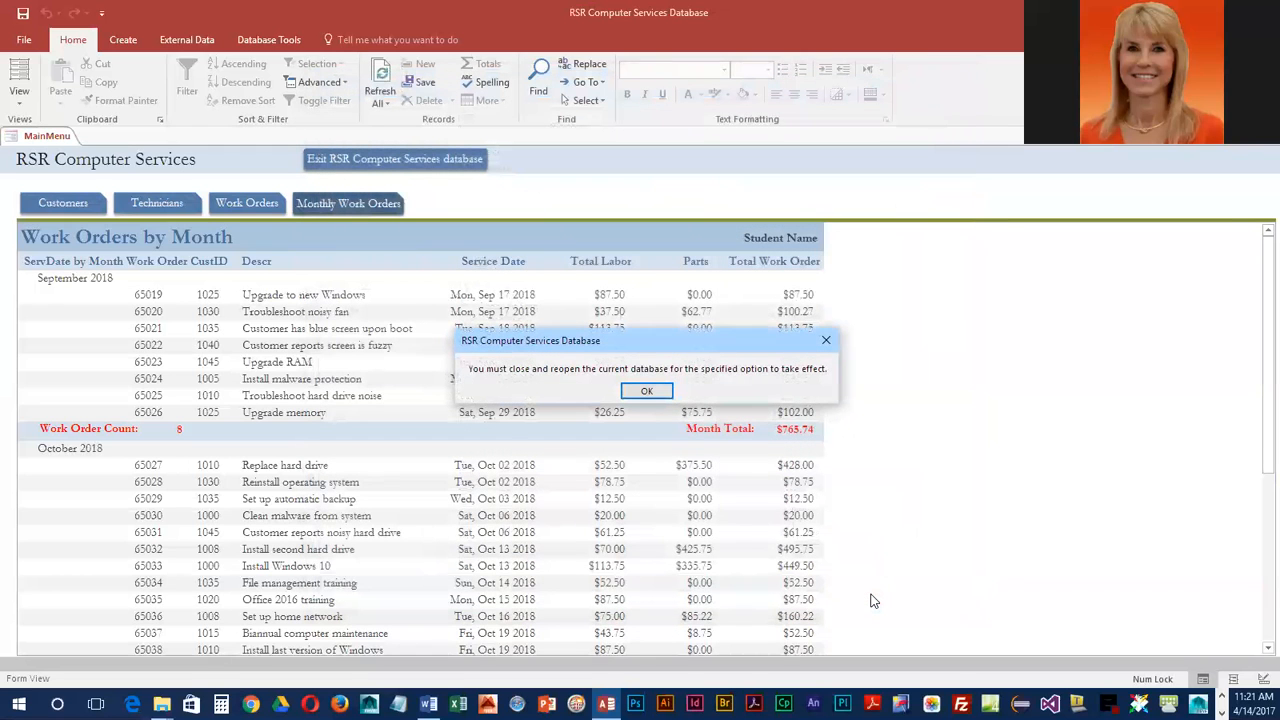
pyautogui.click(648, 395)
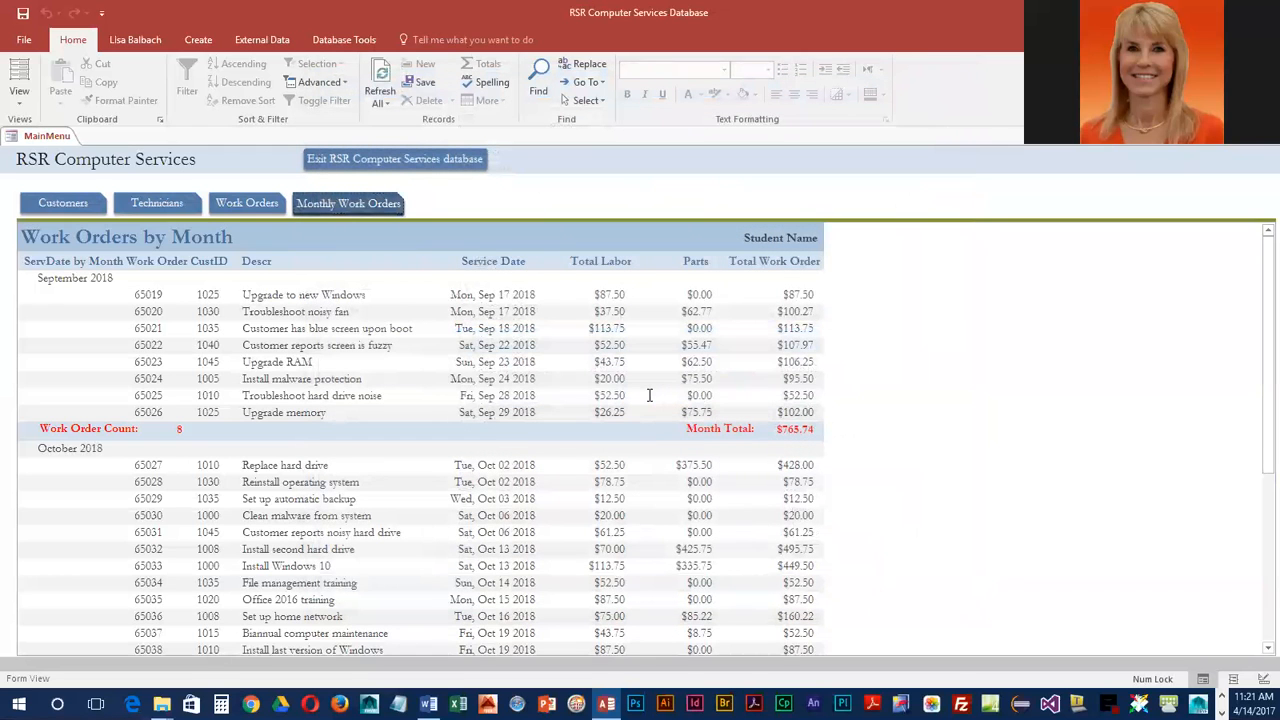
pyautogui.click(136, 40)
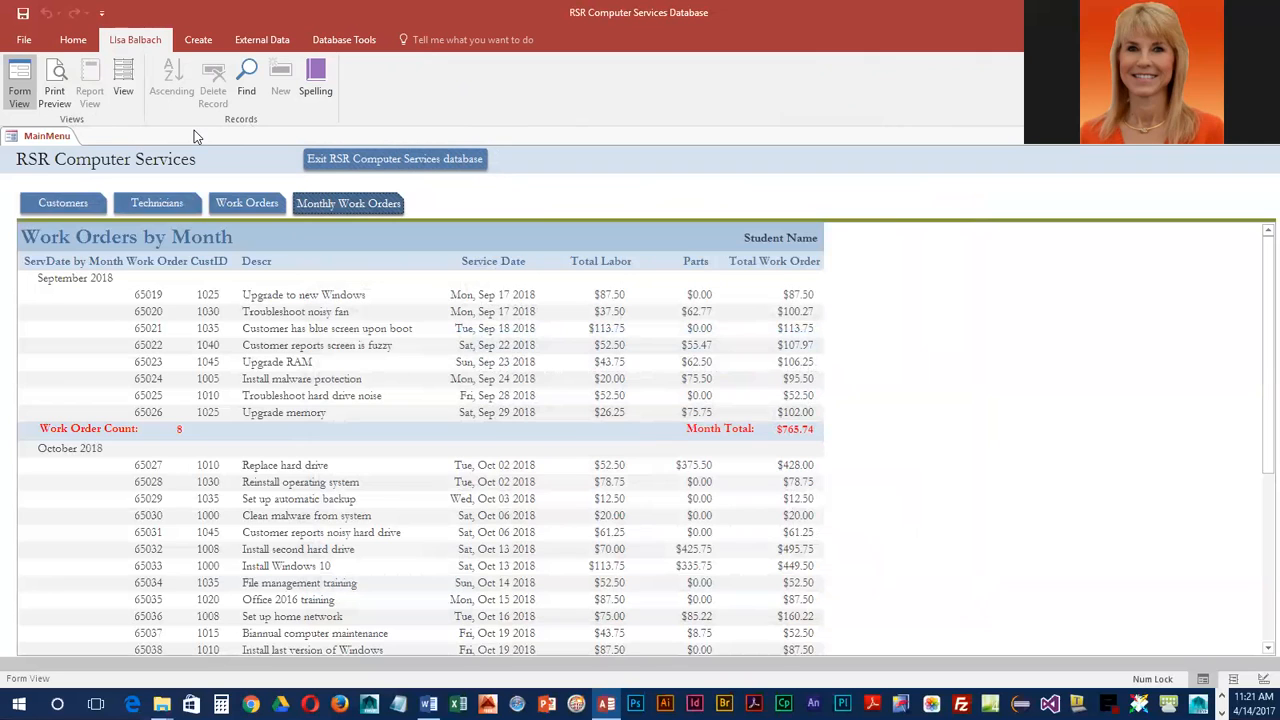
# Show the Technicians form in Print Preview using the custom Views group, and return it to Form View
pyautogui.click(168, 205)
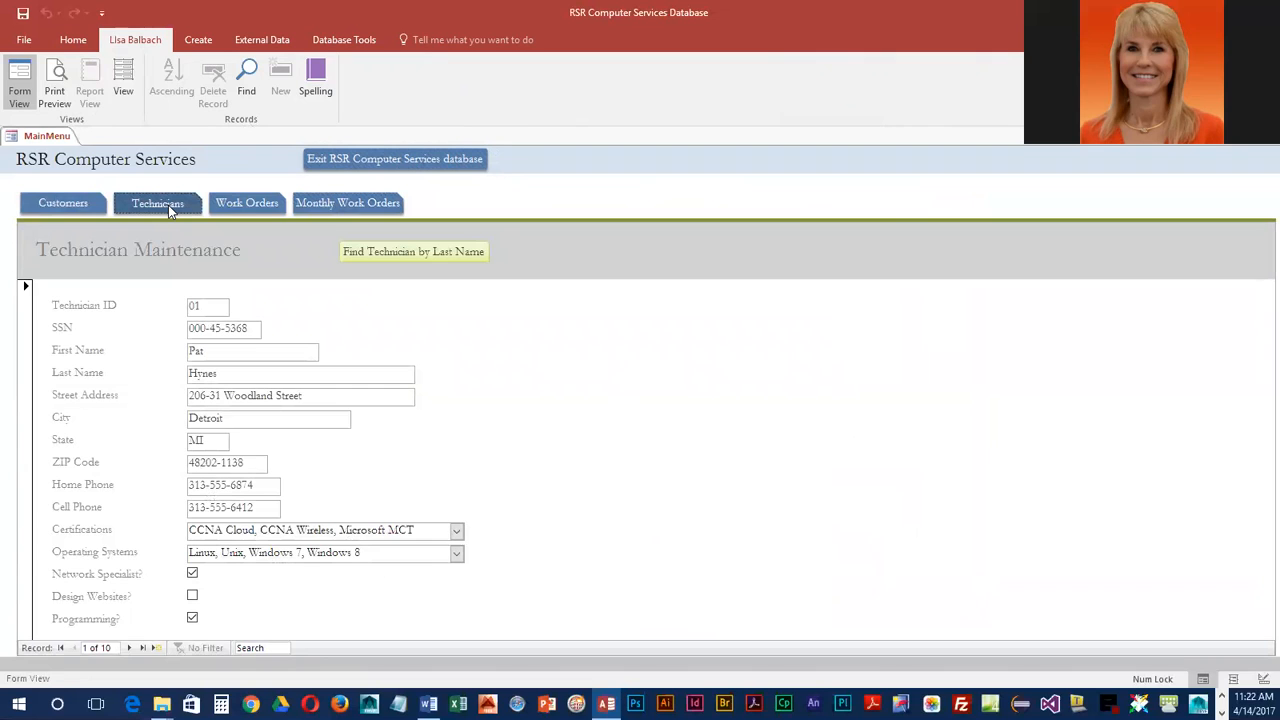
pyautogui.click(55, 82)
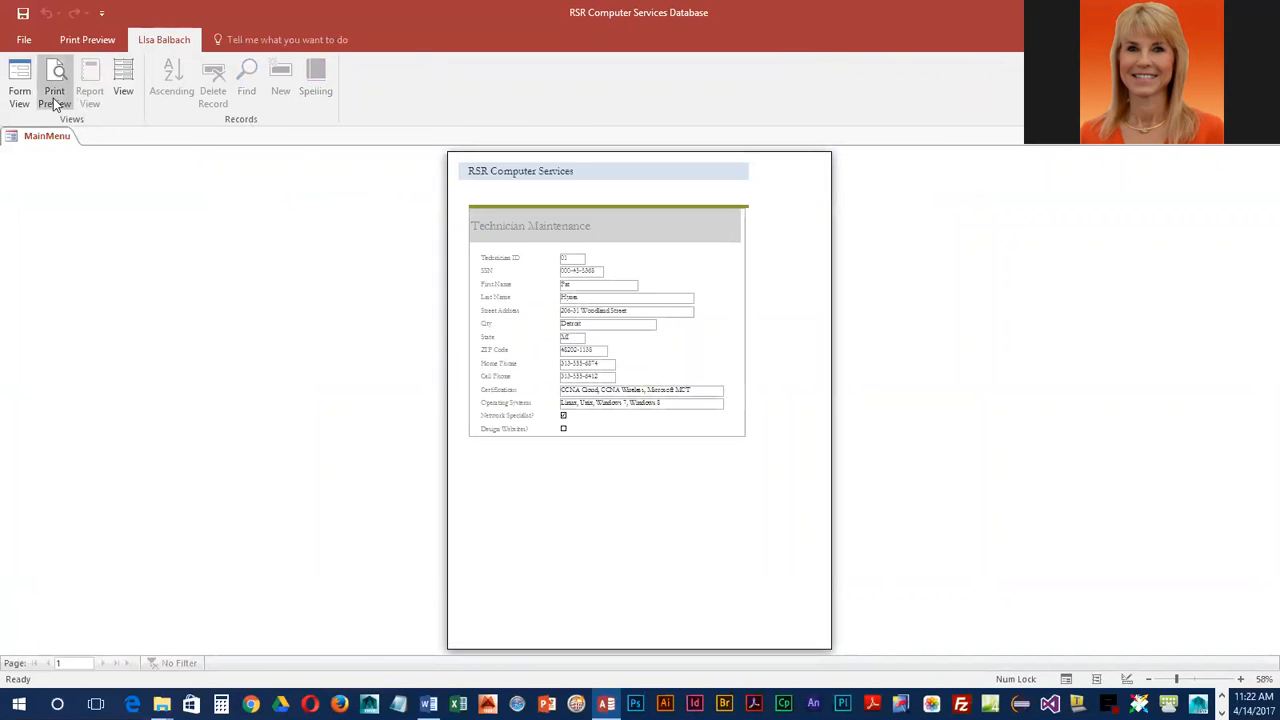
pyautogui.click(20, 72)
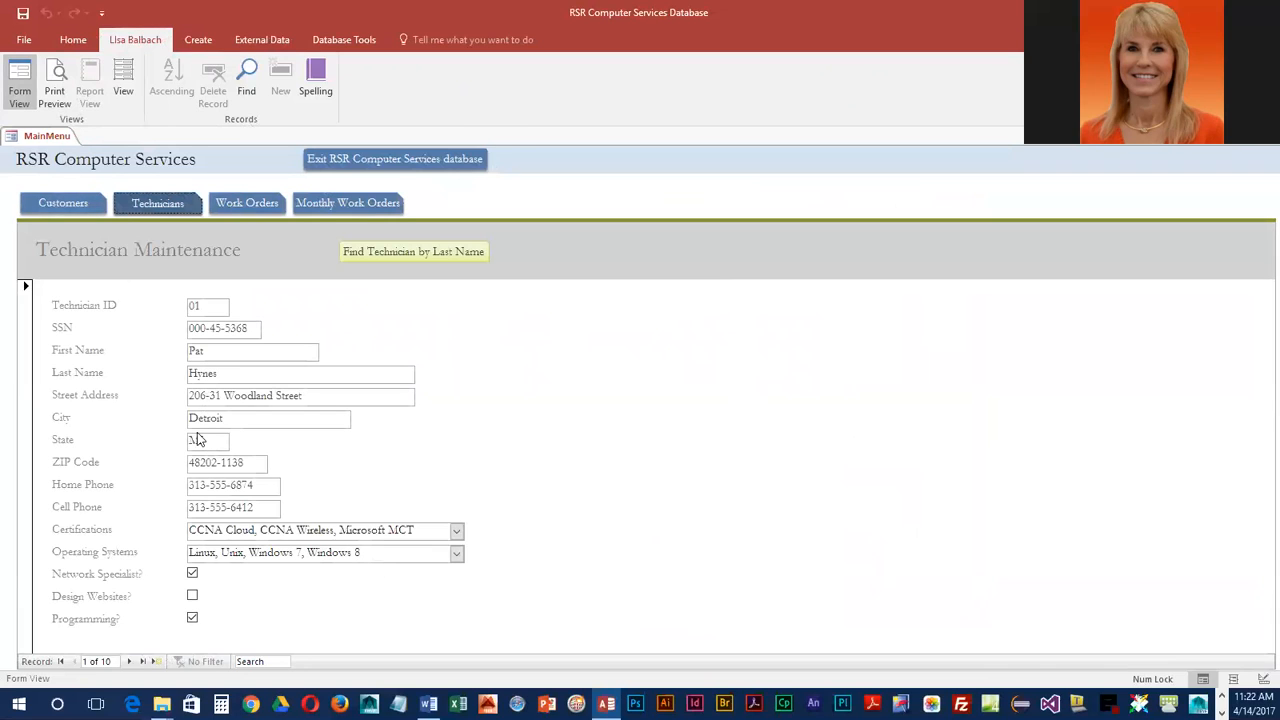
# Test the custom Spelling command from the technician's Last Name field, ignoring all instances of the first flagged word, and cancel the check
pyautogui.click(222, 373)
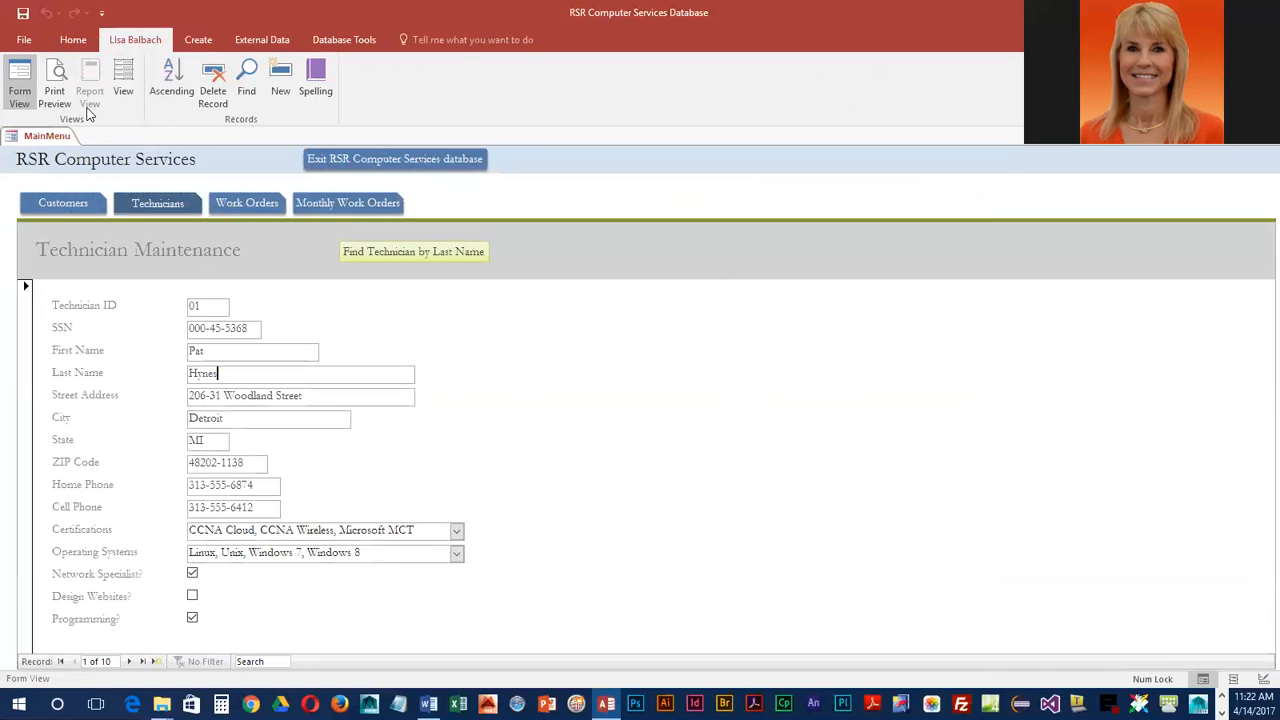
pyautogui.click(316, 78)
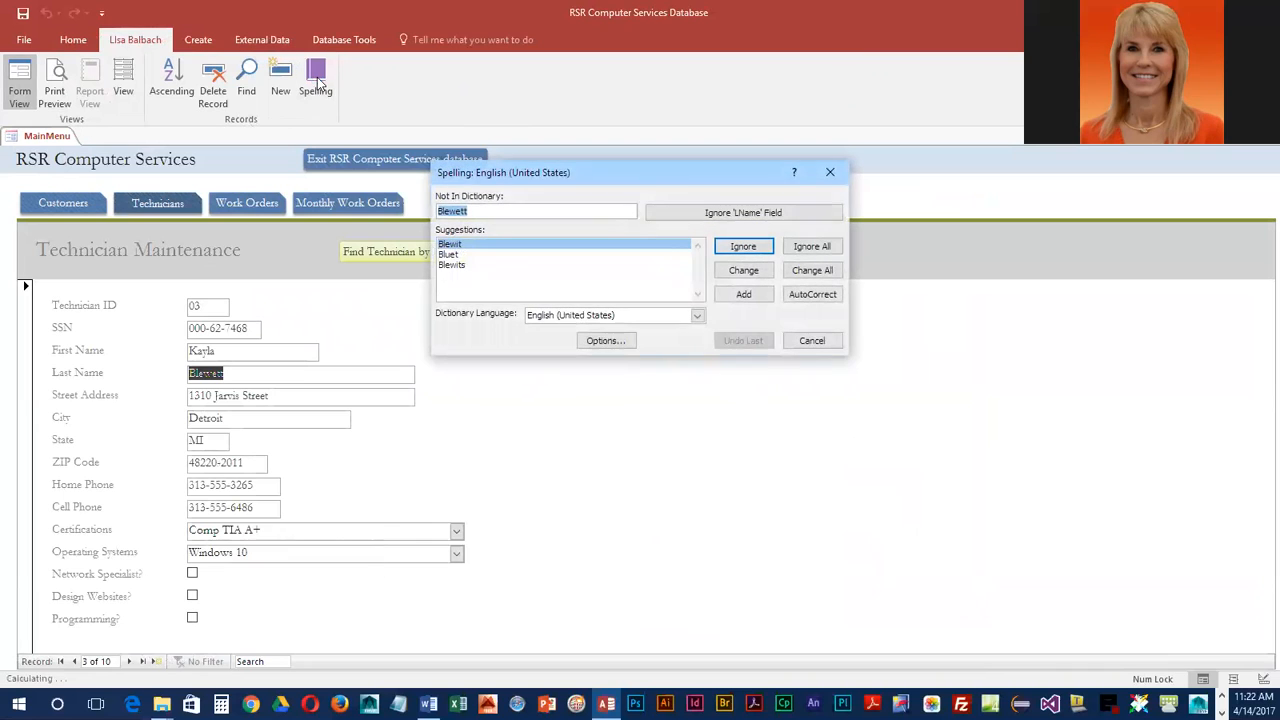
pyautogui.click(816, 249)
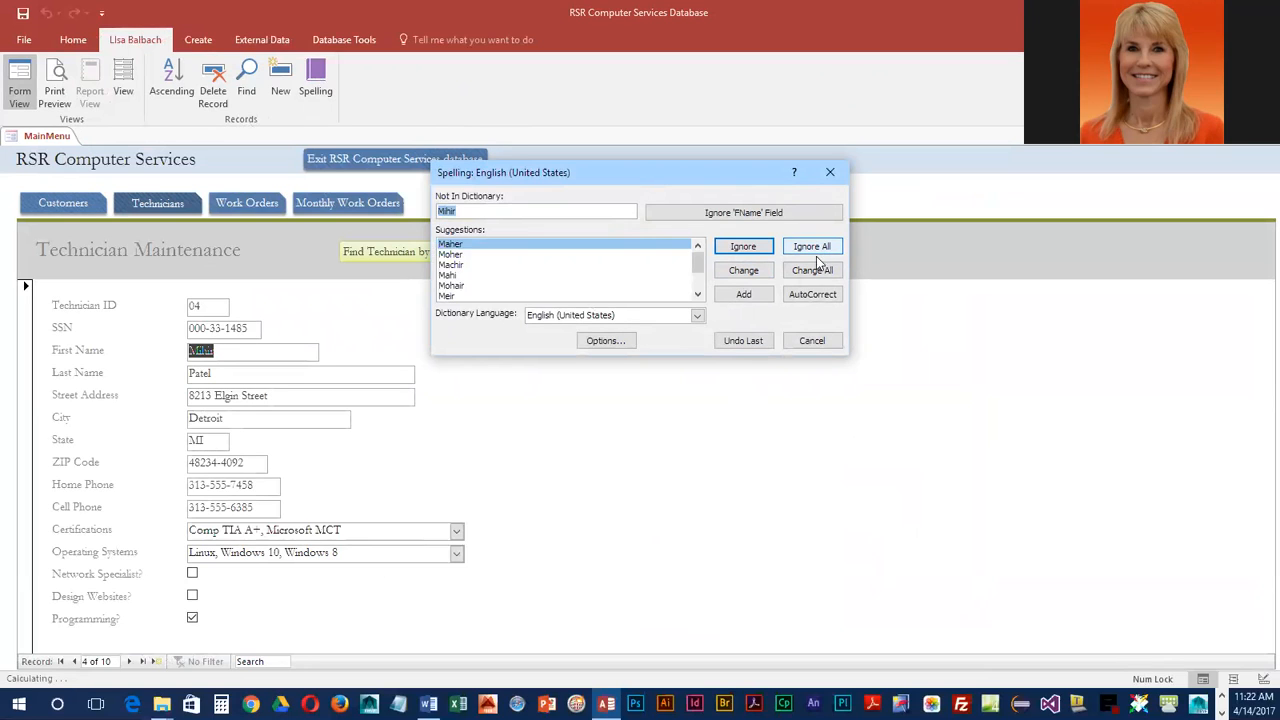
pyautogui.click(812, 341)
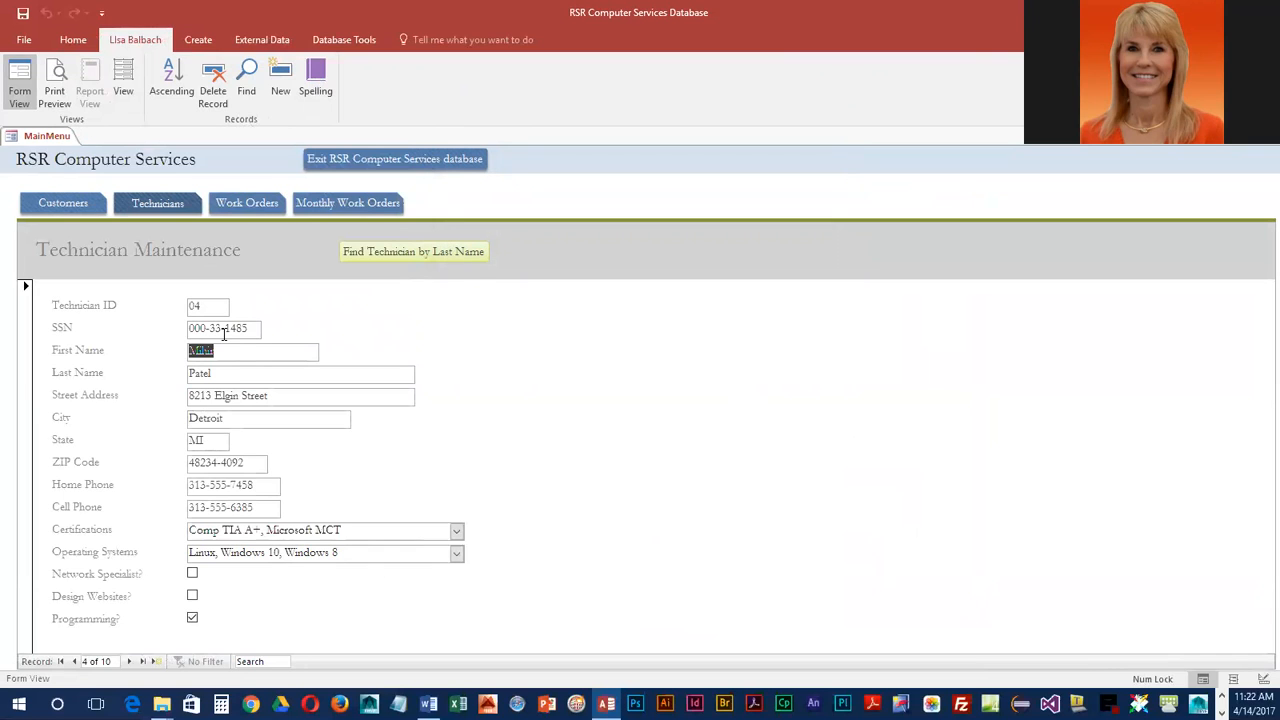
# Show the Customers form and capture a screenshot of the database window with the custom ribbon tab displayed
pyautogui.click(82, 204)
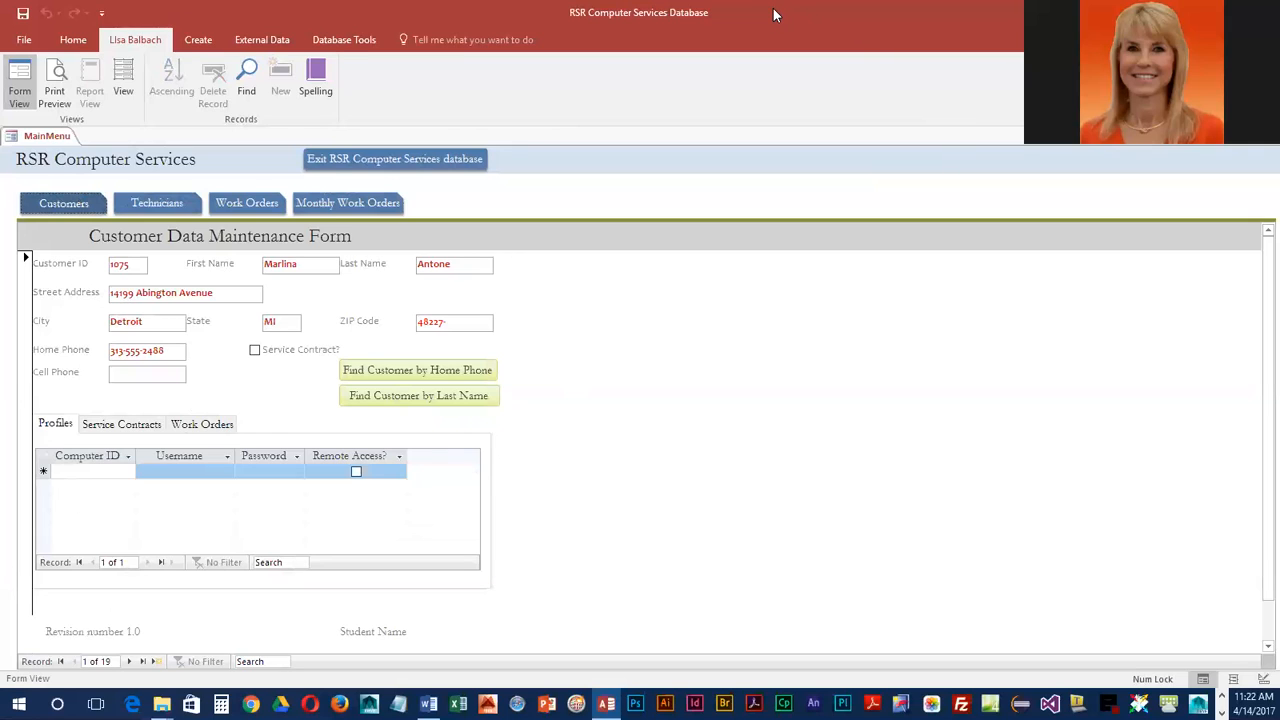
pyautogui.press('alt')
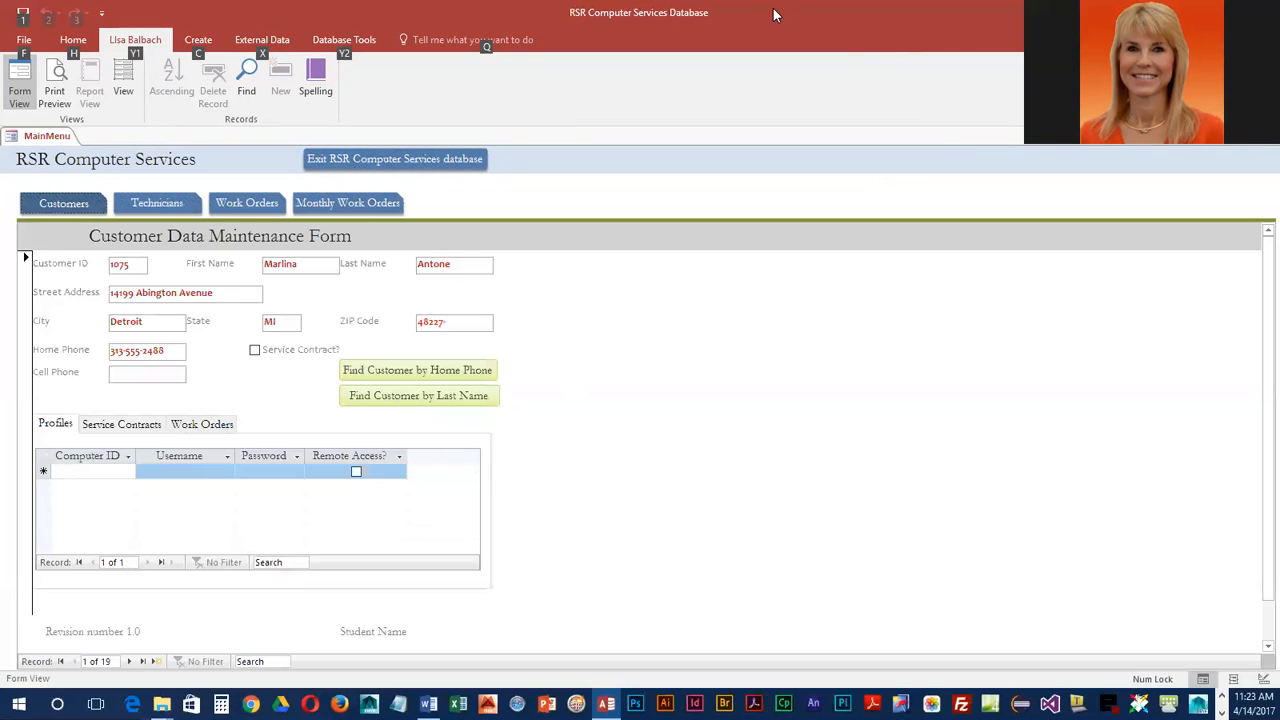
pyautogui.press('alt')
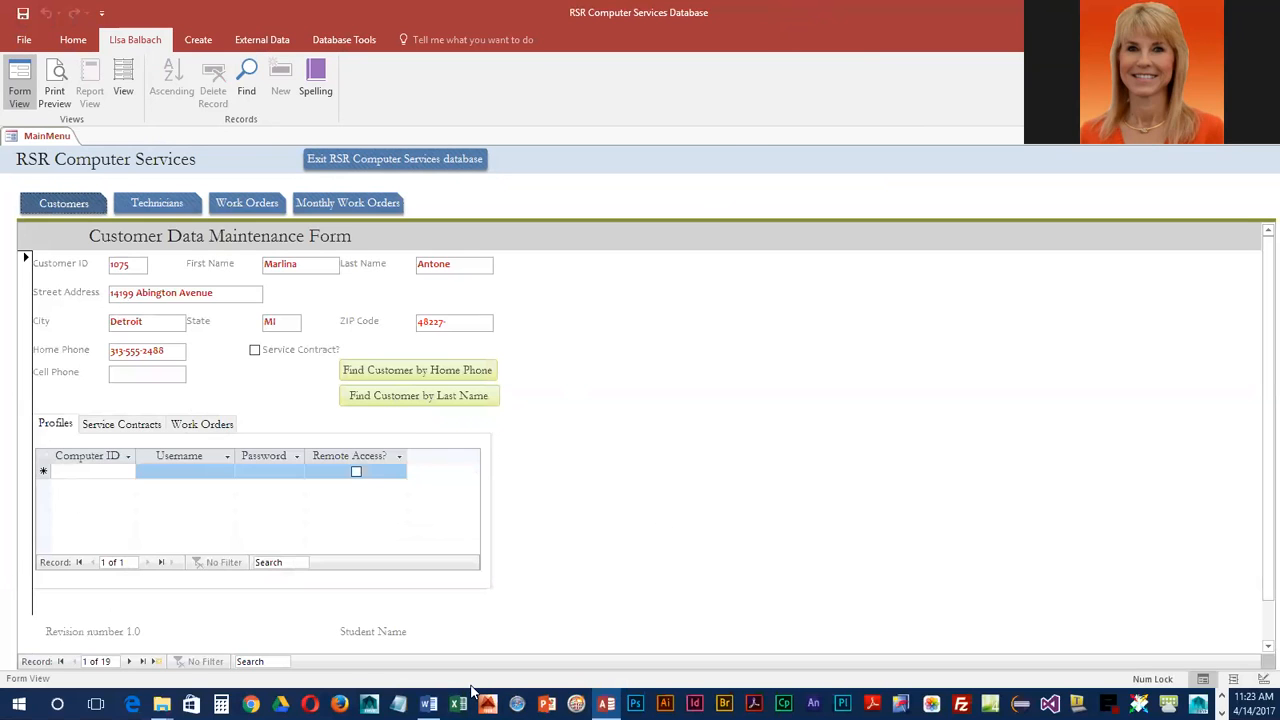
# Switch to Word, create a blank document without the Navigation pane, and paste the captured screenshot of the database window
pyautogui.moveTo(428, 700)
pyautogui.click(428, 703)
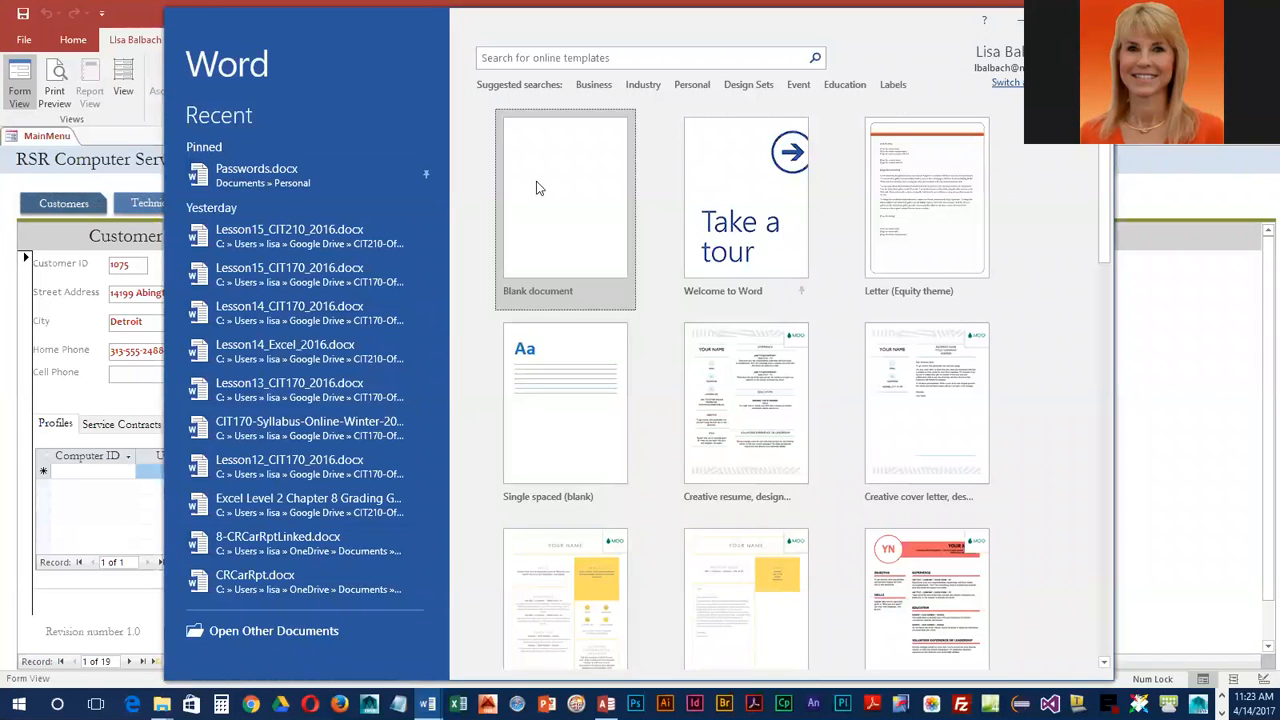
pyautogui.click(563, 192)
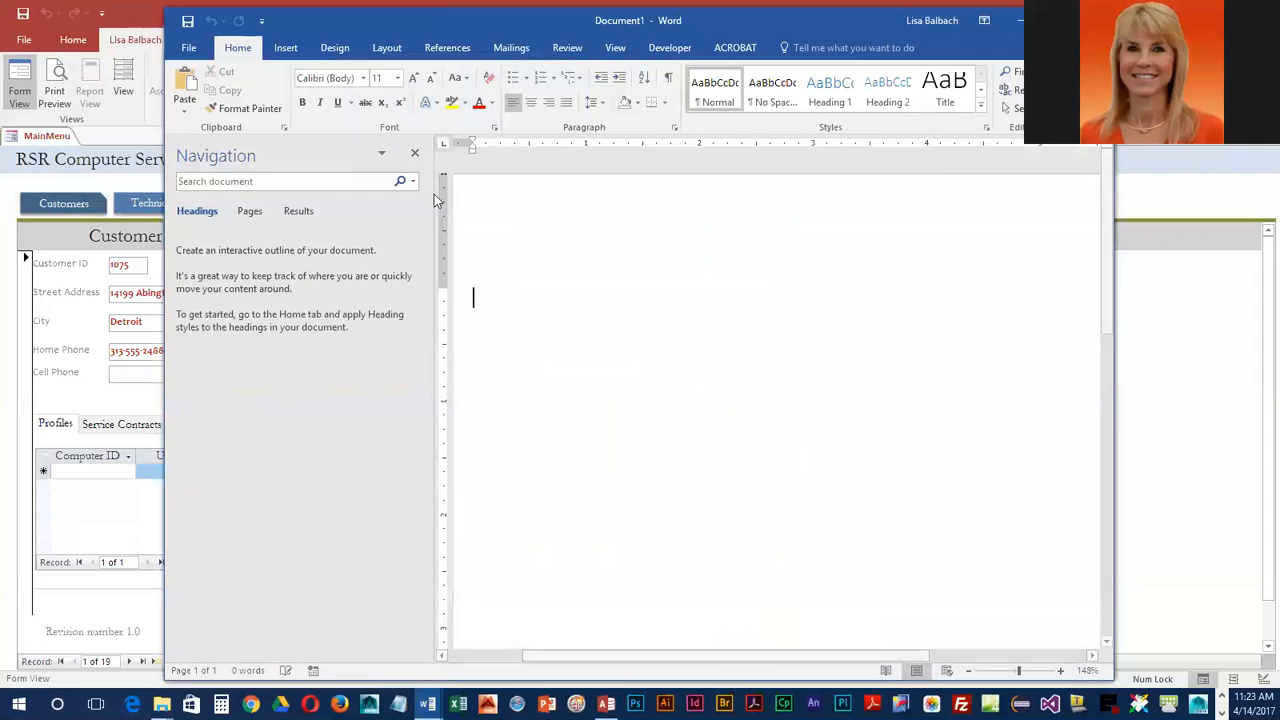
pyautogui.click(414, 152)
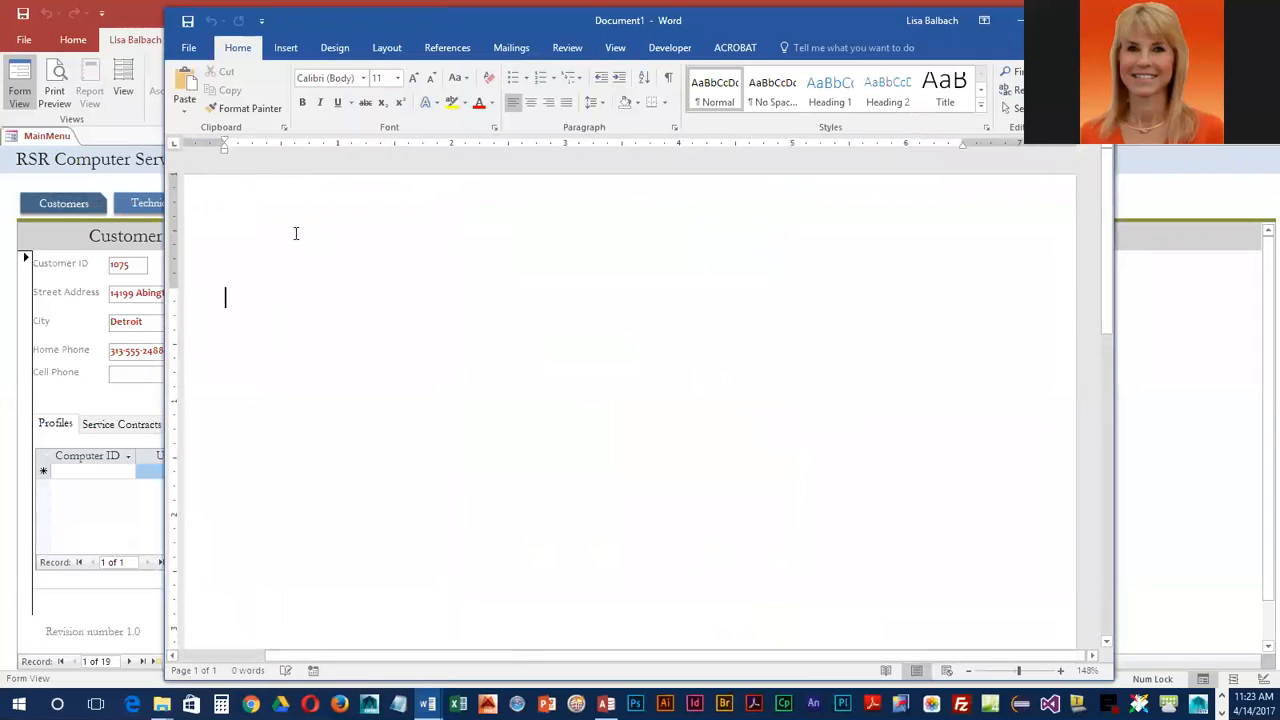
pyautogui.click(185, 85)
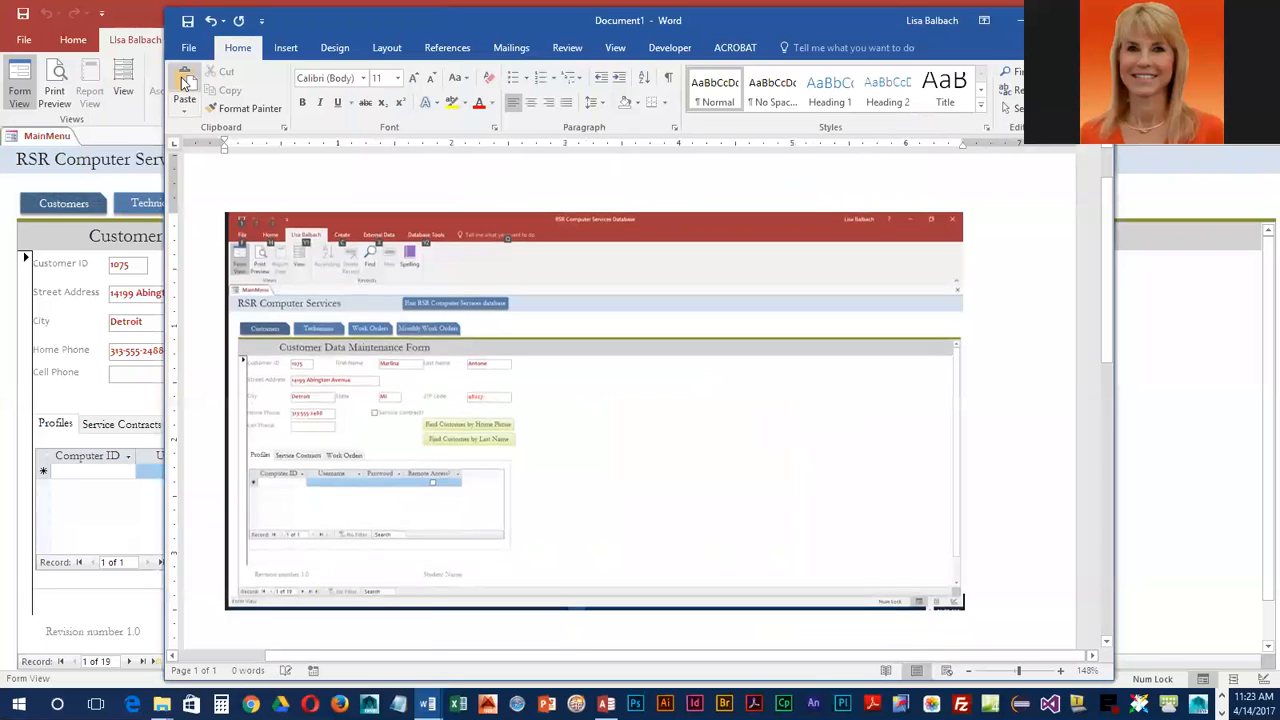